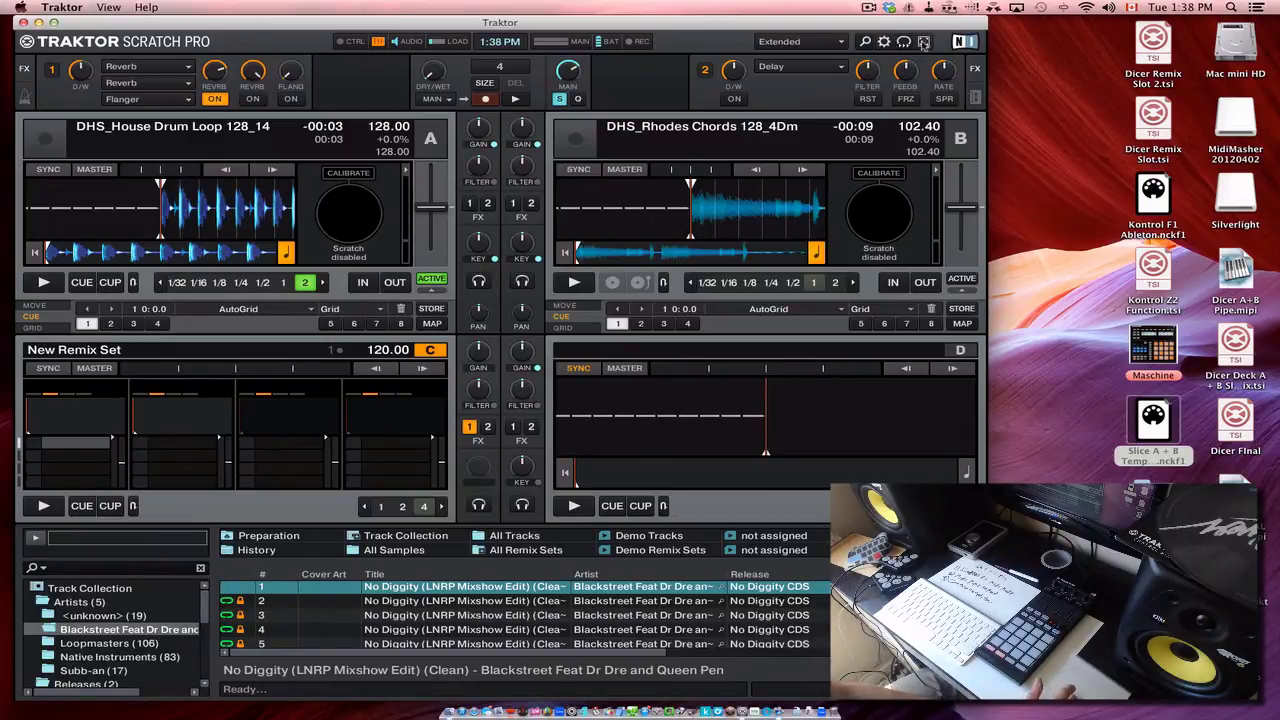
# Switch to full screen and open the Controller Manager preferences
pyautogui.click(924, 42)
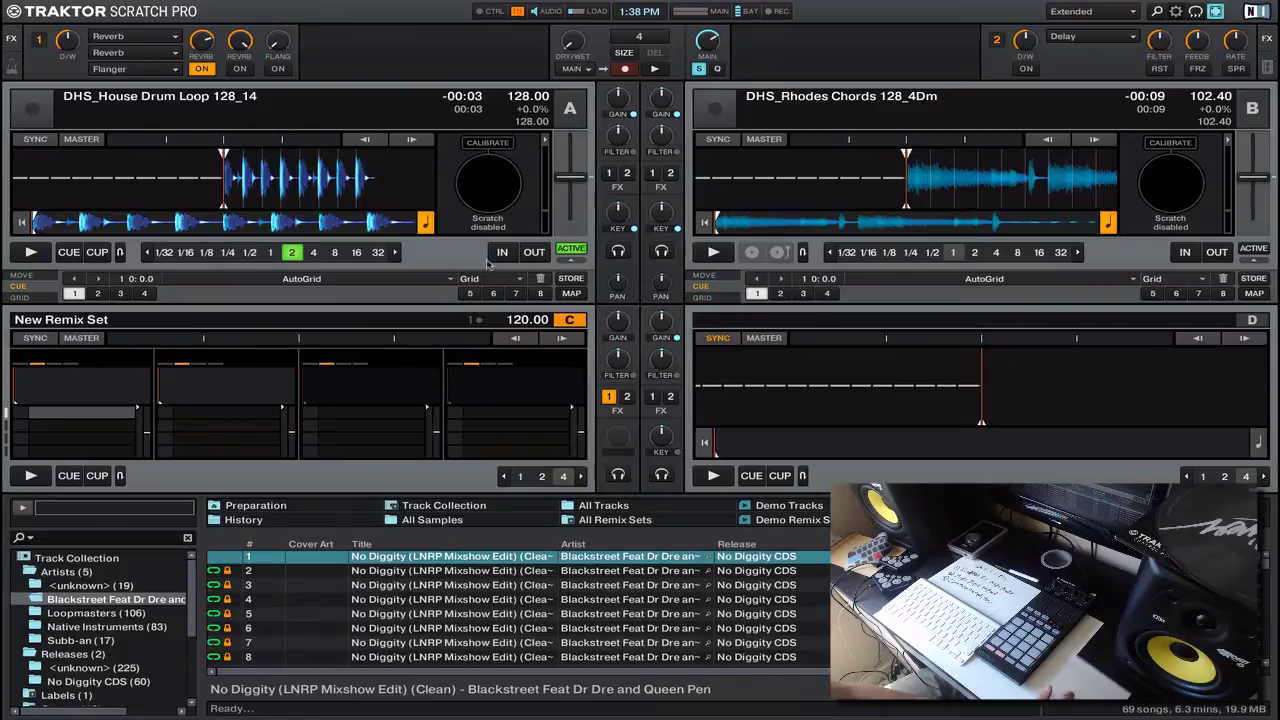
pyautogui.press('super+comma')
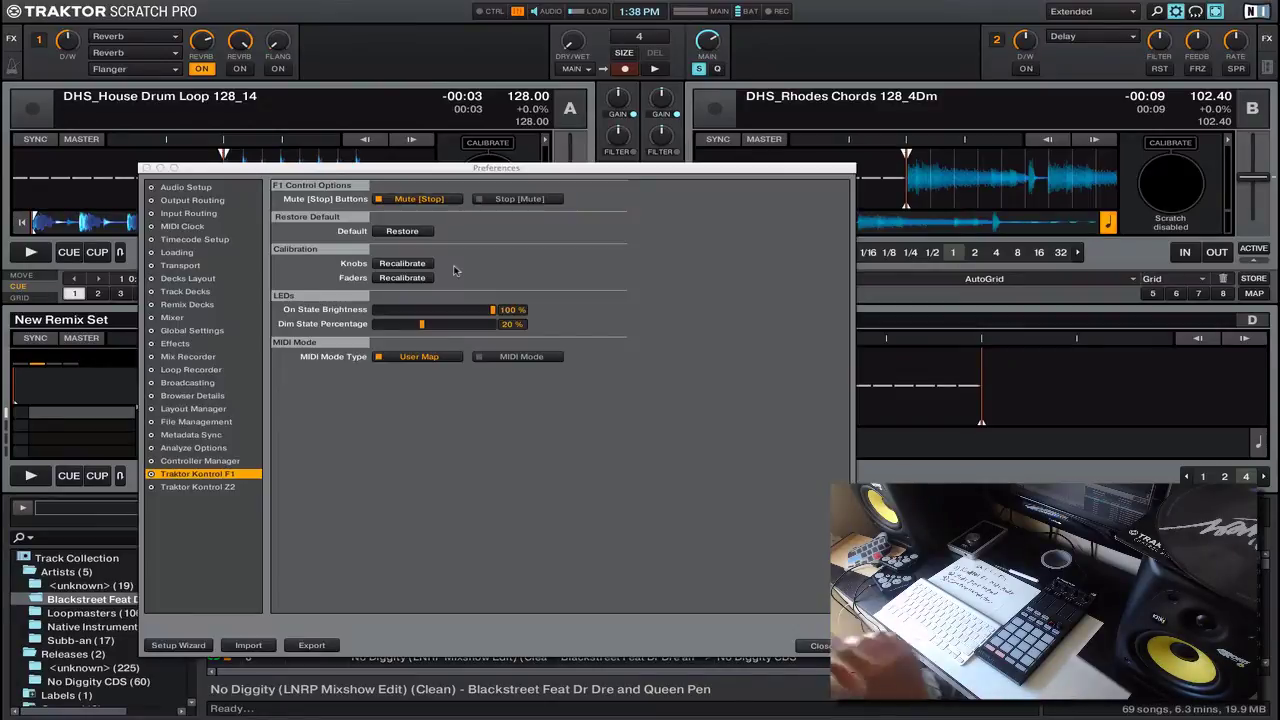
pyautogui.click(212, 460)
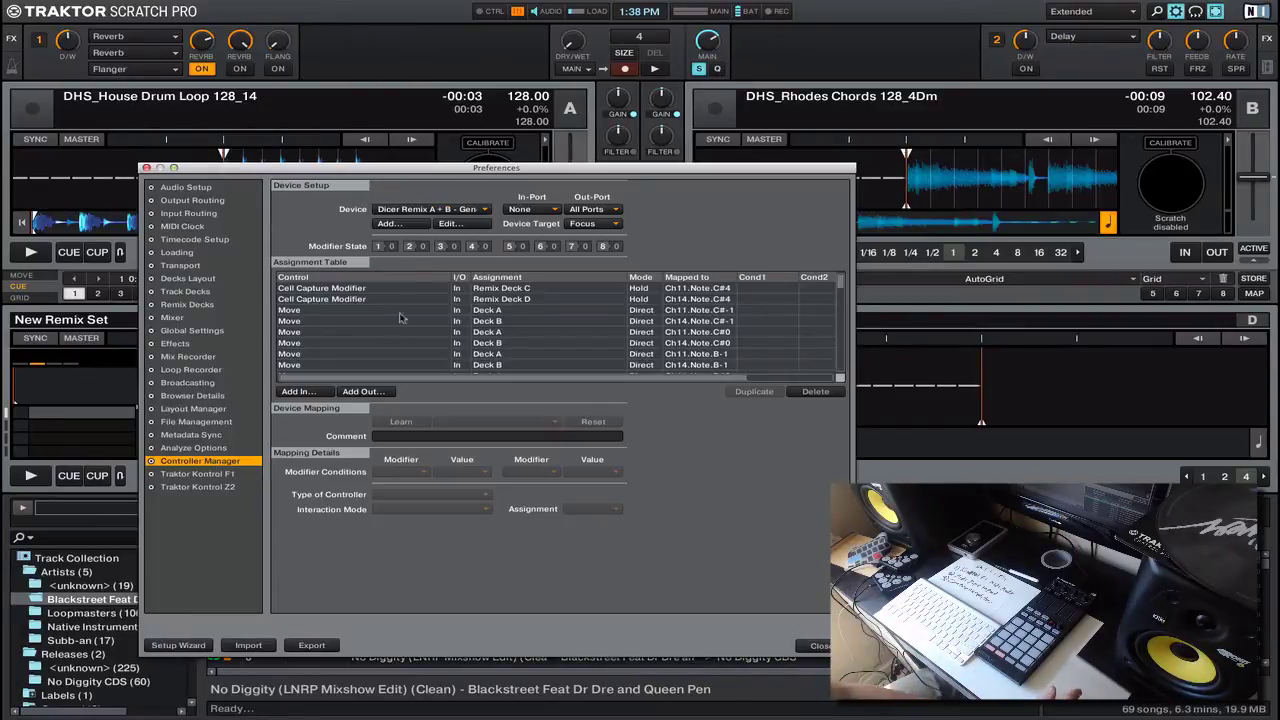
# Import the Dicer #2 Remix A + B.tsi mapping as a device from the Slice to Remix Deck folder inside Dropbox's DJTT folder
pyautogui.click(418, 230)
pyautogui.click(416, 297)
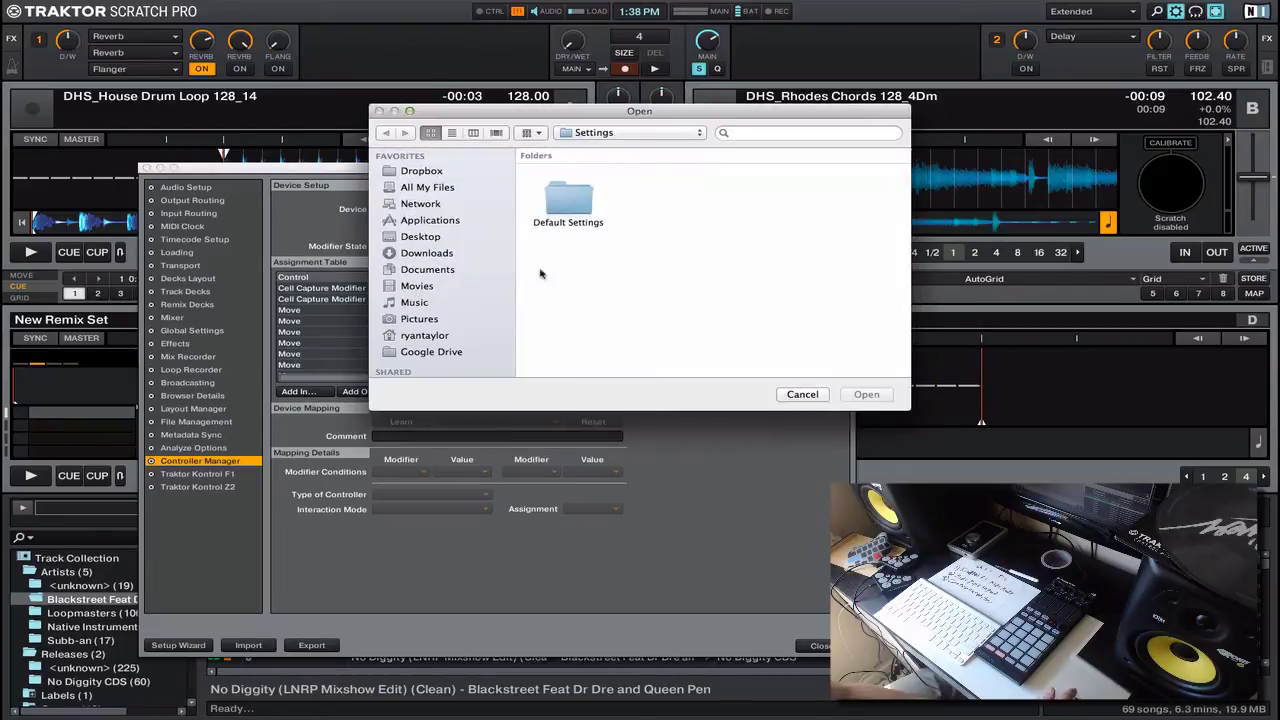
pyautogui.click(433, 173)
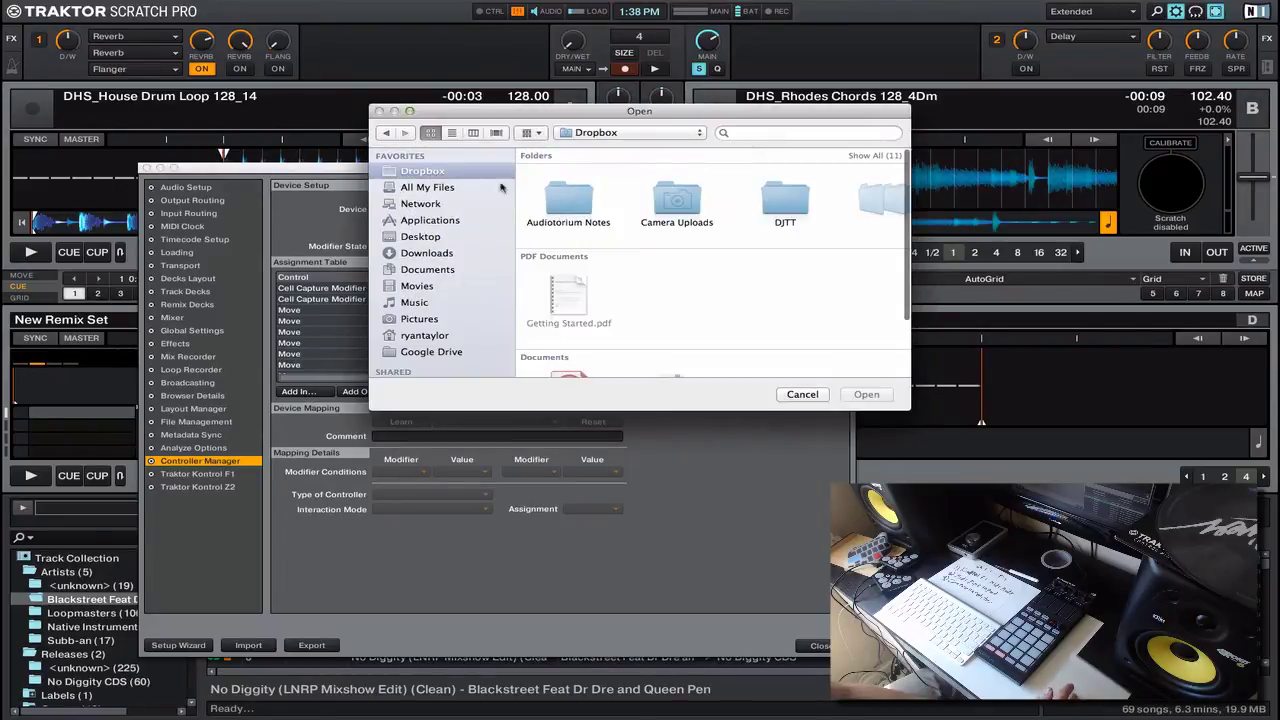
pyautogui.doubleClick(770, 204)
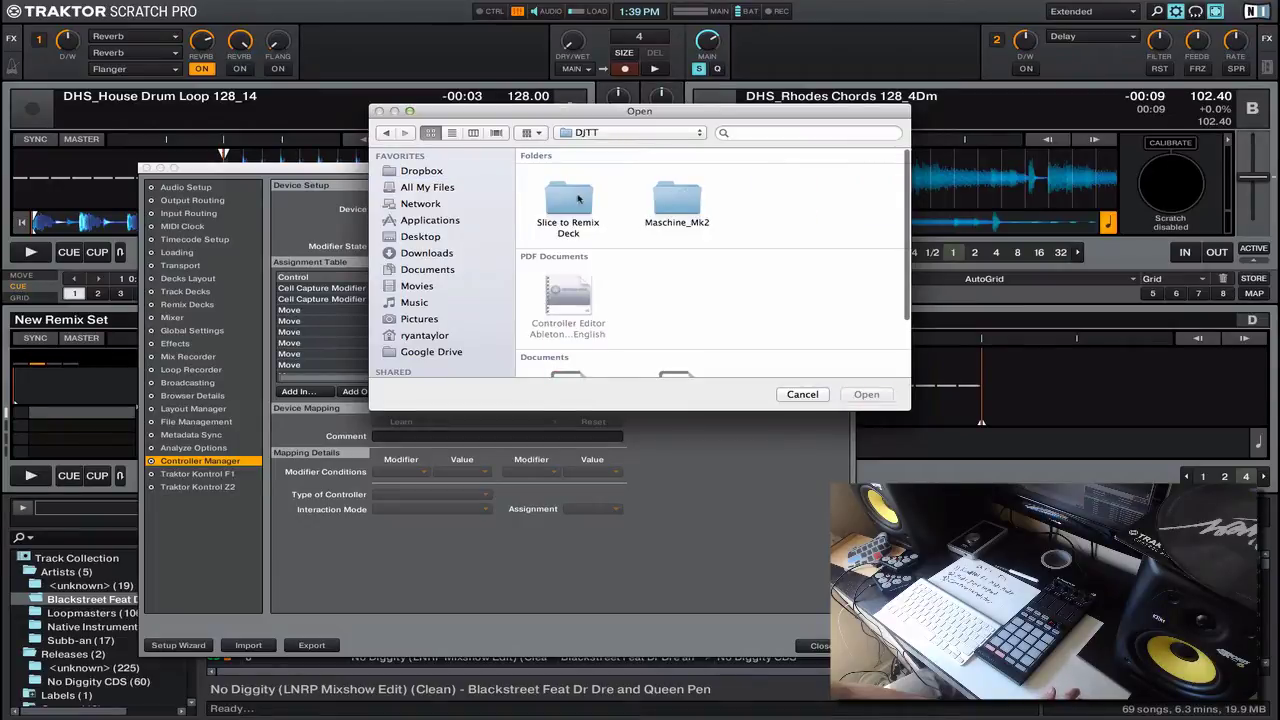
pyautogui.doubleClick(578, 199)
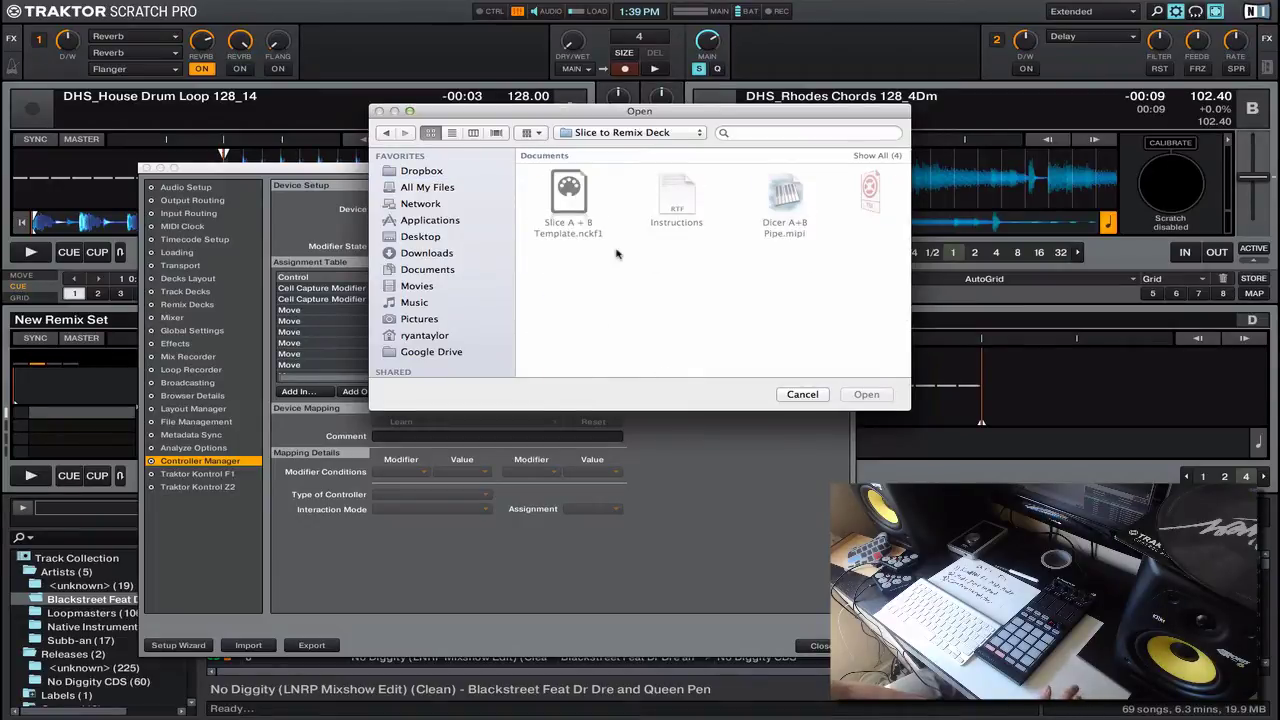
pyautogui.hscroll(2, 841, 229)
pyautogui.click(787, 195)
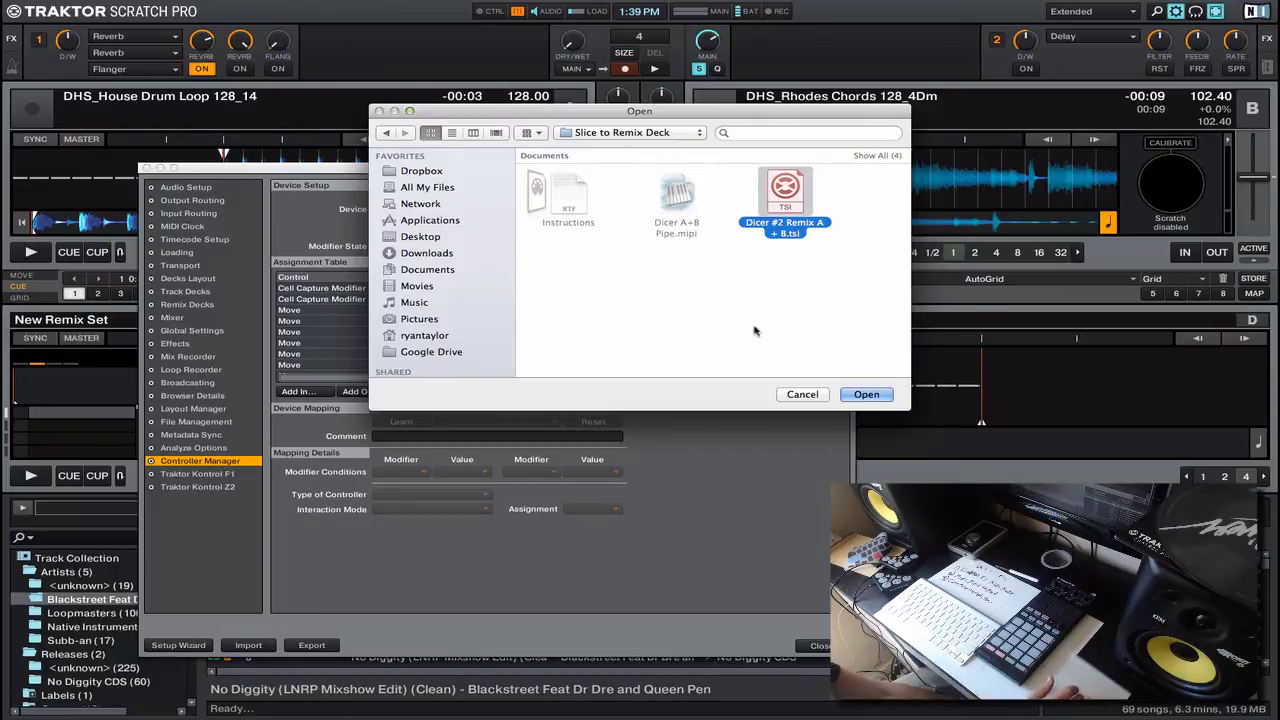
pyautogui.click(866, 395)
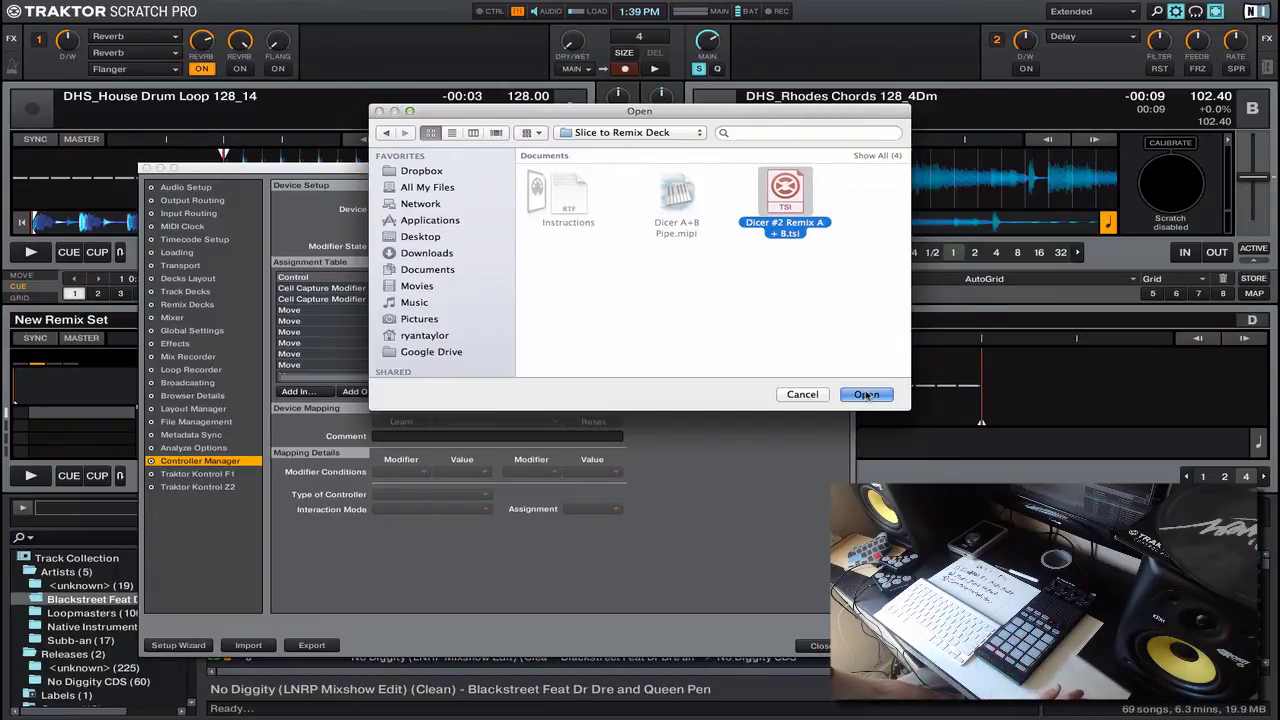
# Check which In-Port options are offered for the Dicer Remix A + B device and close the preferences
pyautogui.click(535, 211)
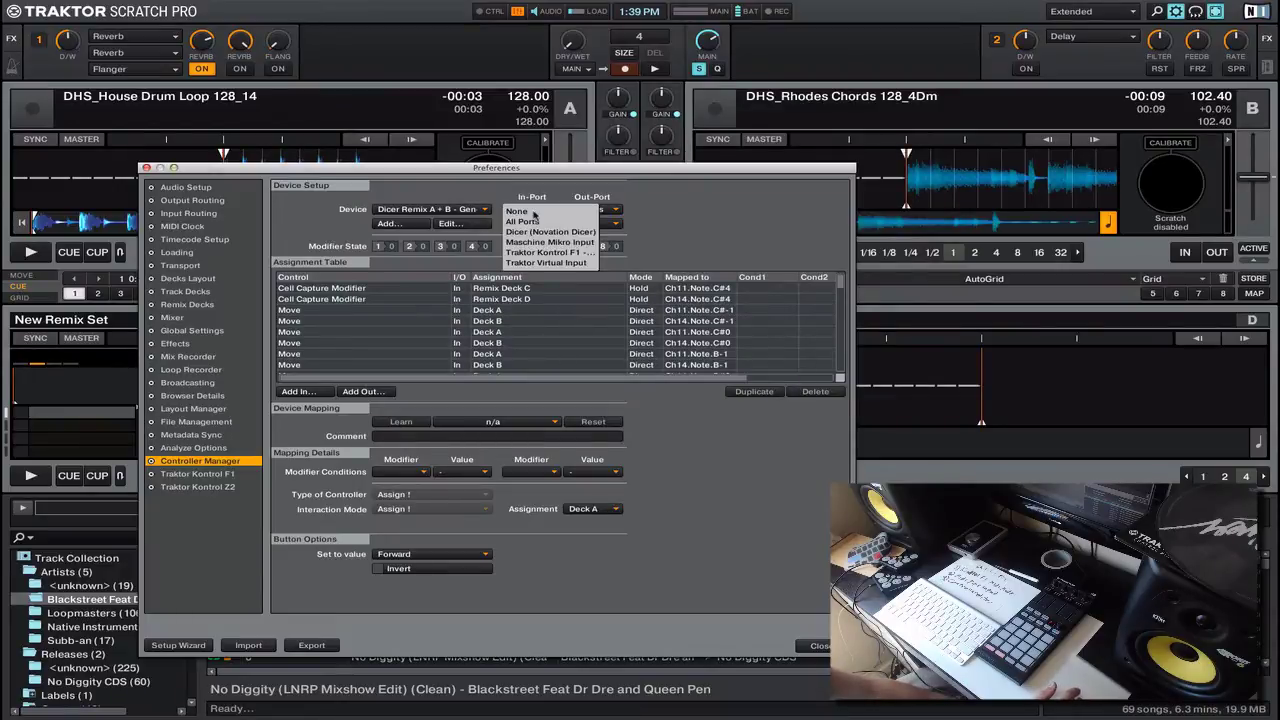
pyautogui.click(500, 192)
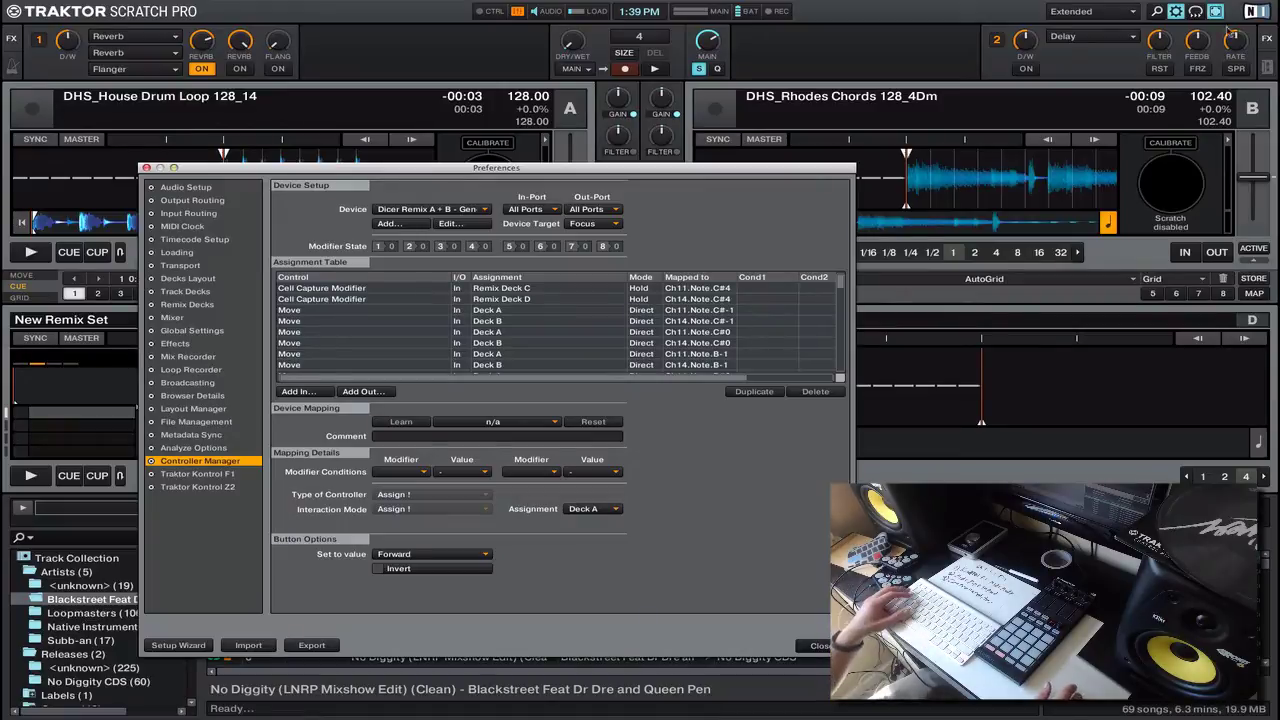
pyautogui.press('Escape')
# Leave full-screen mode and return to the windowed Traktor view on the desktop
pyautogui.hotkey('ctrl', 'Up')
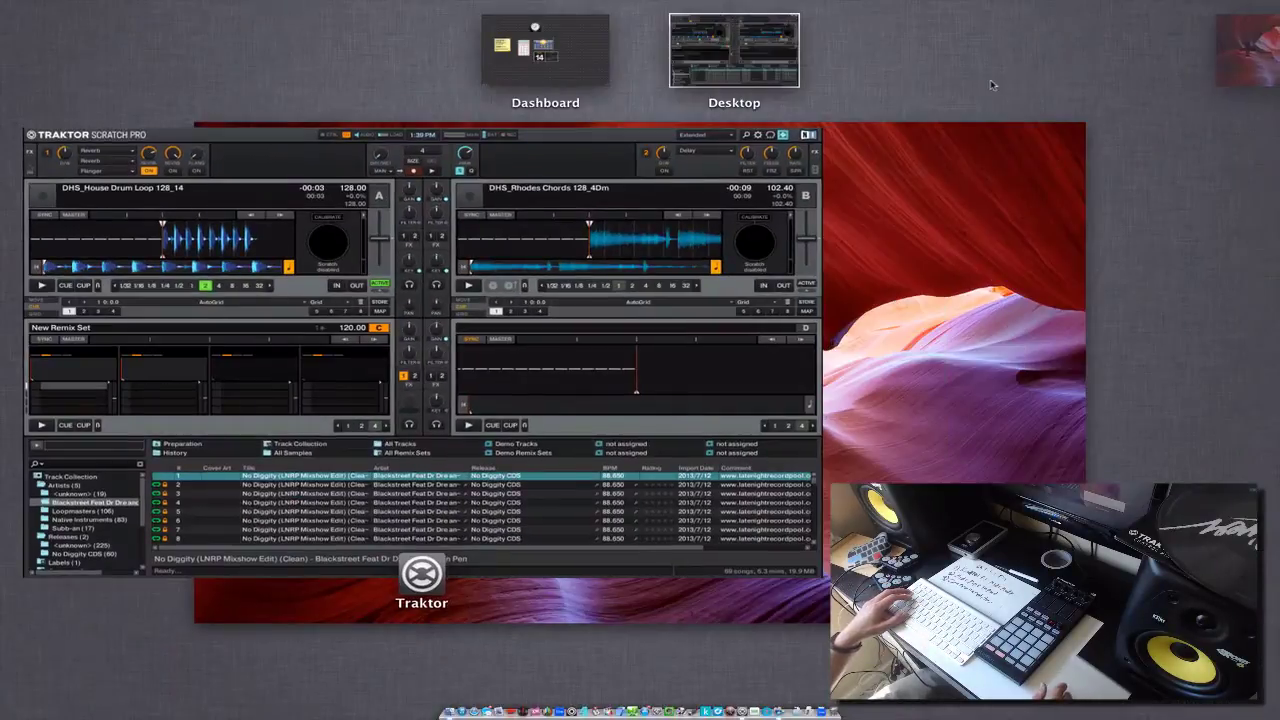
pyautogui.hotkey('ctrl', 'Up')
pyautogui.click(1213, 14)
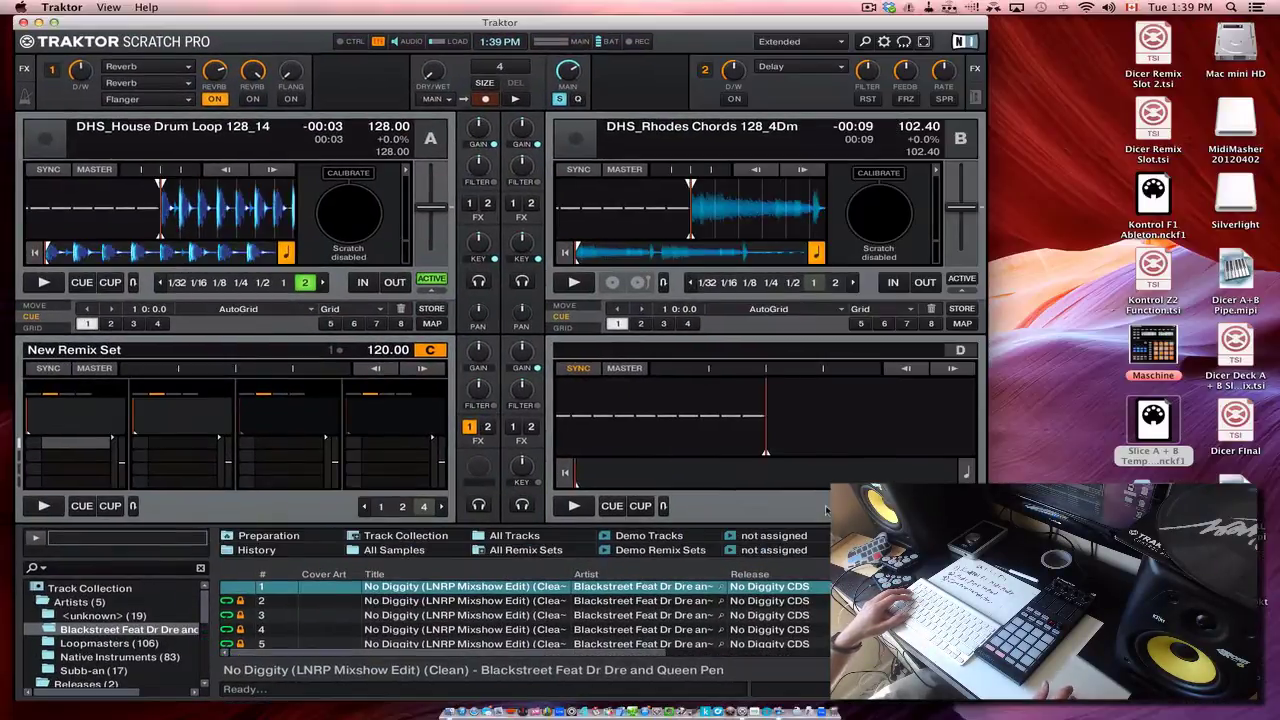
# Launch MidiPipe and move its window away from the corner of the screen
pyautogui.press('super+space')
pyautogui.write('midi')
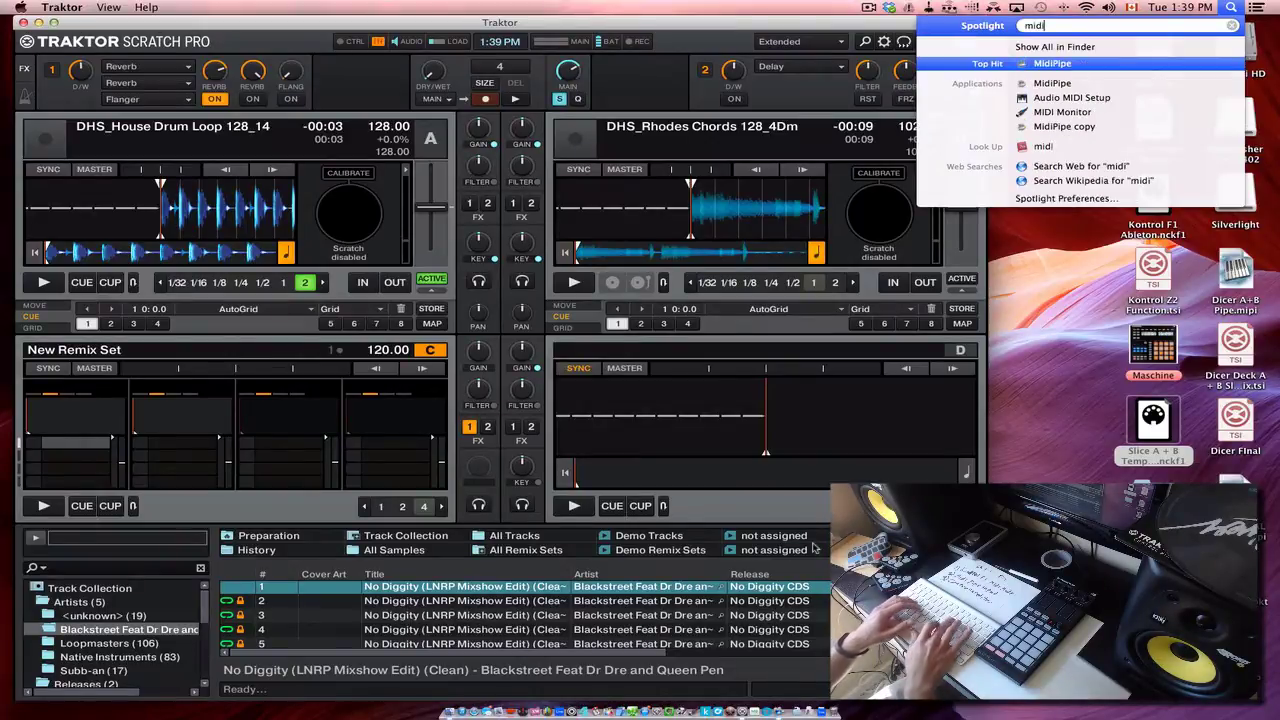
pyautogui.press('Return')
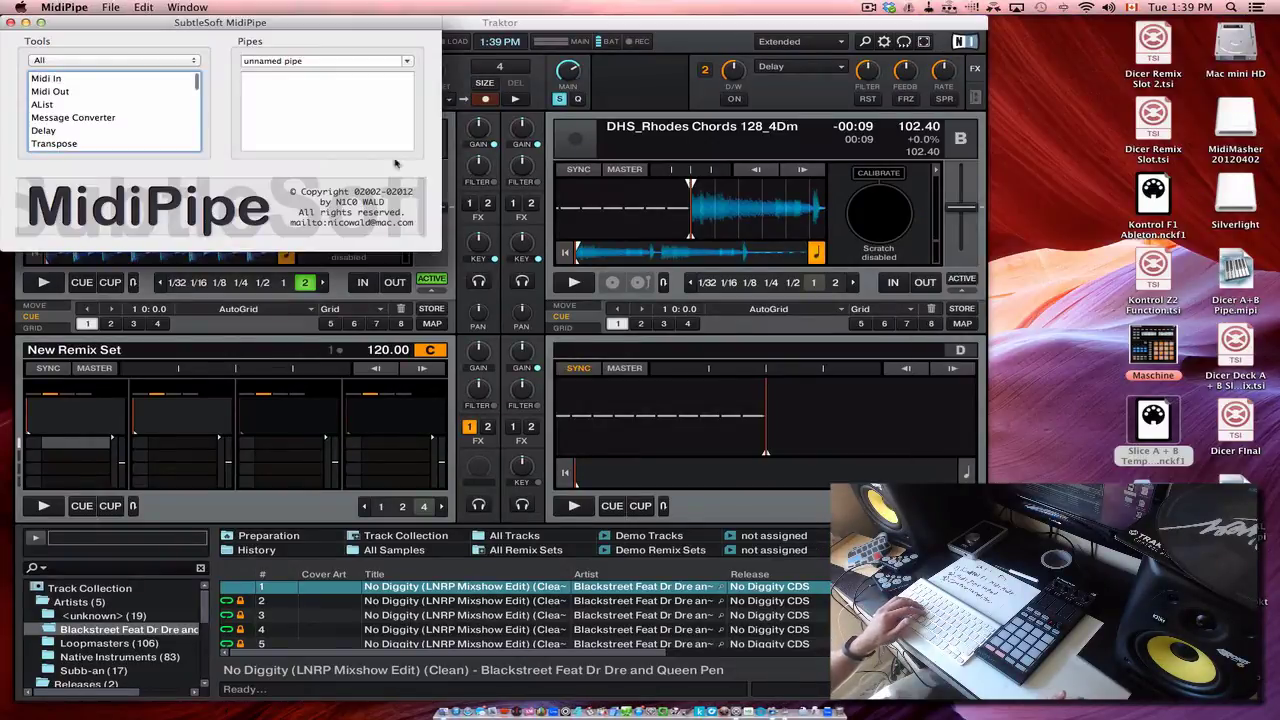
pyautogui.moveTo(363, 26); pyautogui.dragTo(424, 75)
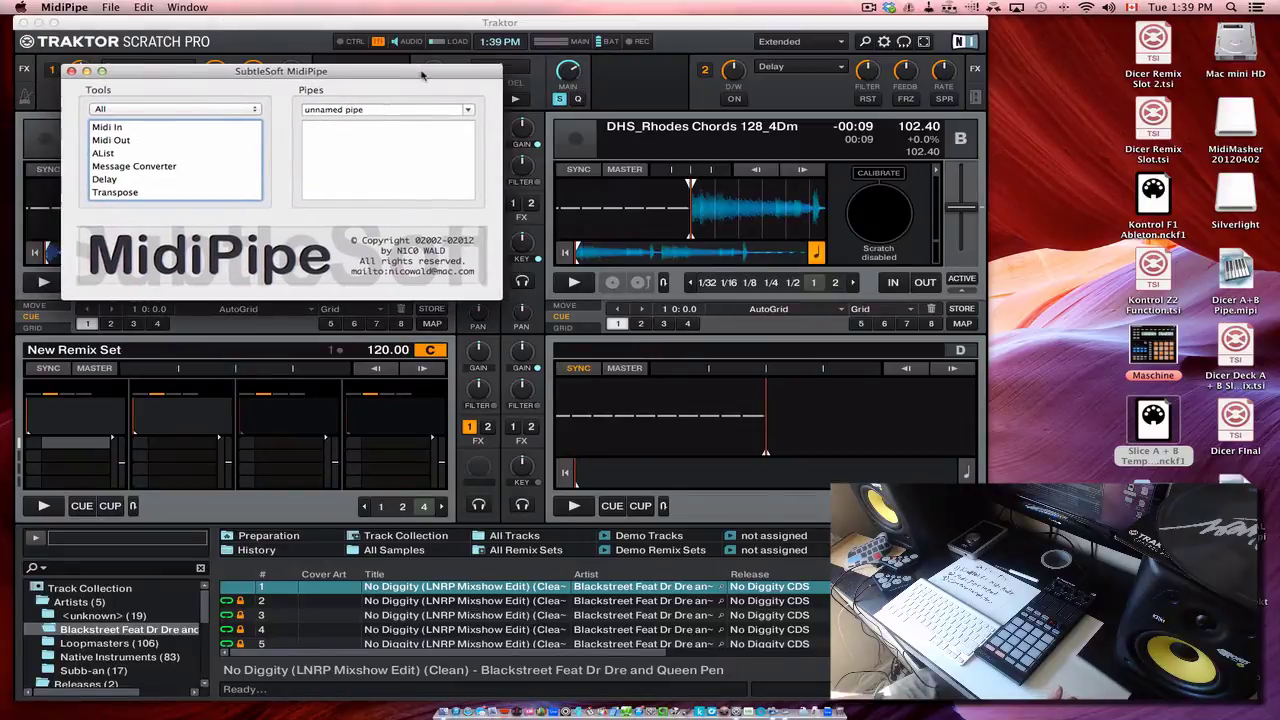
# Open the Dicer A+B Pipe.mipi file from the Slice to Remix Deck folder inside Dropbox's DJTT folder
pyautogui.click(110, 7)
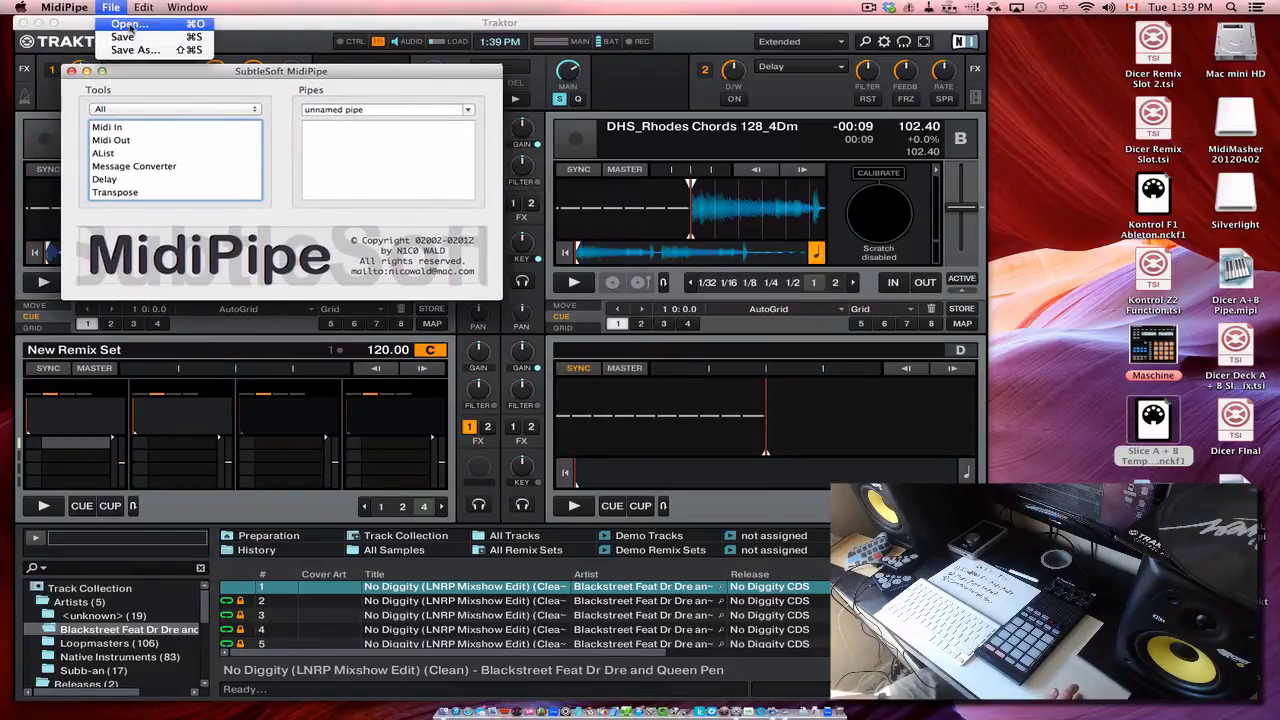
pyautogui.click(128, 27)
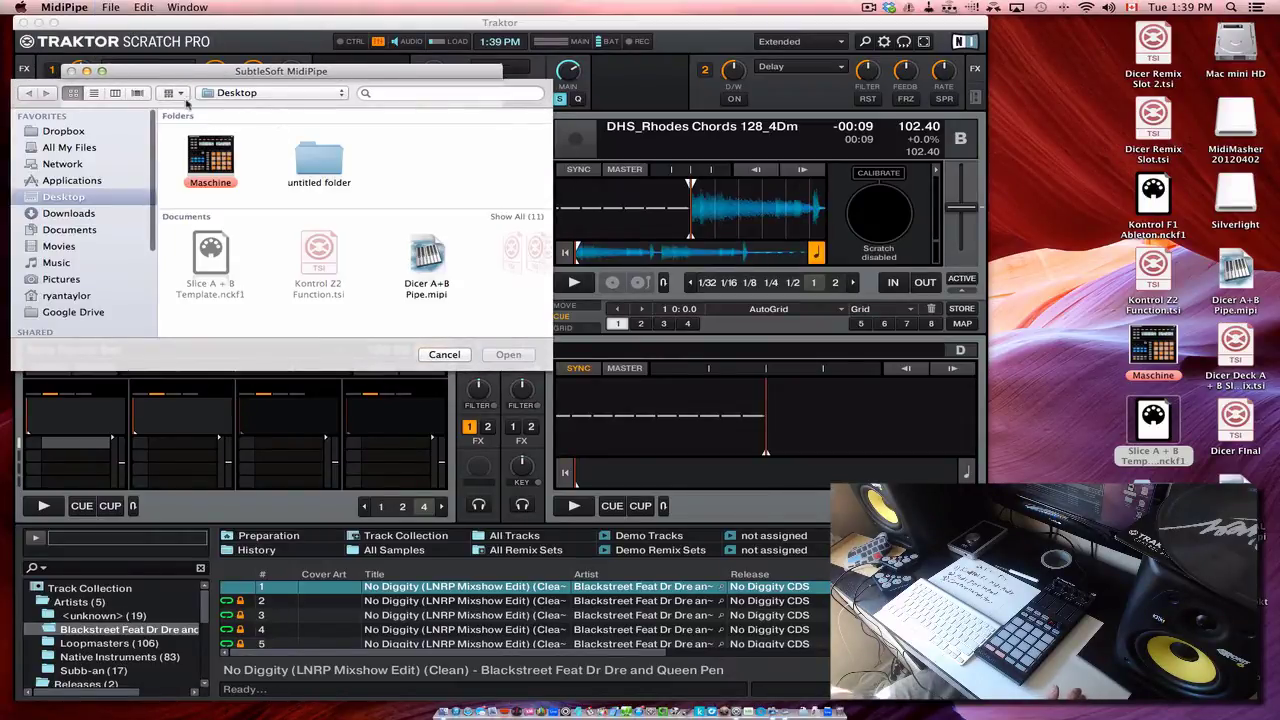
pyautogui.click(87, 135)
pyautogui.doubleClick(218, 148)
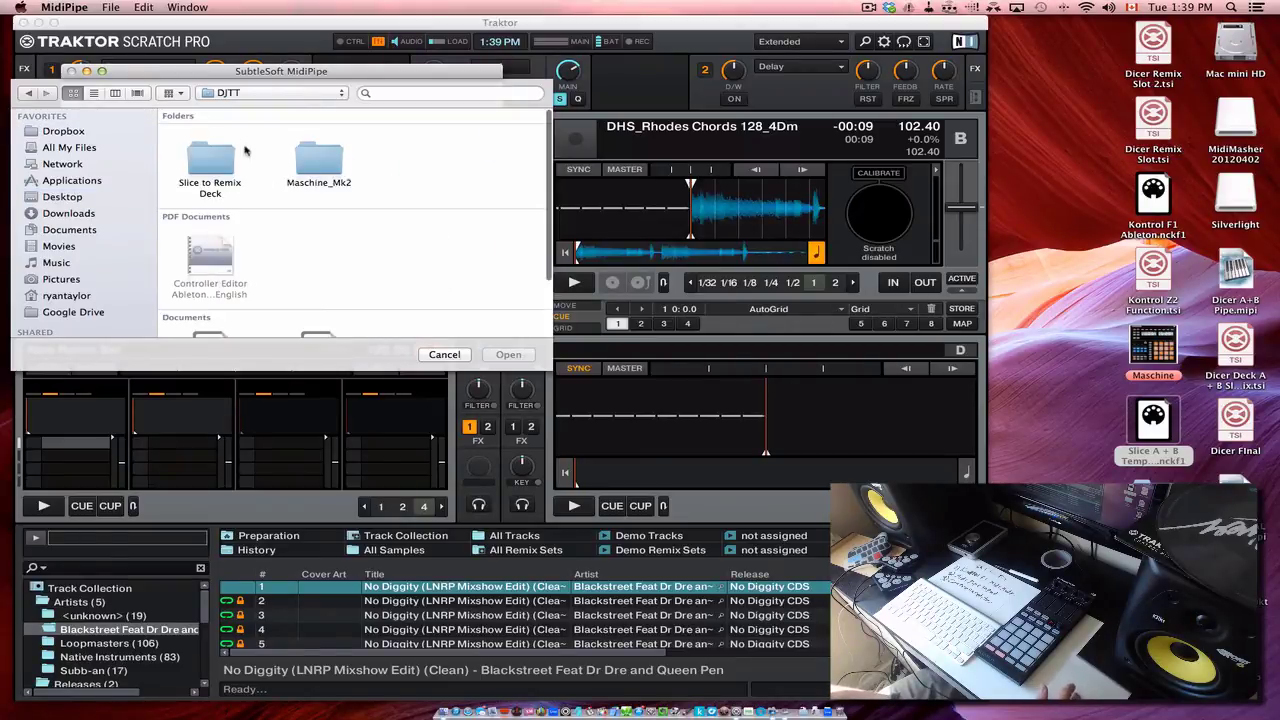
pyautogui.doubleClick(218, 148)
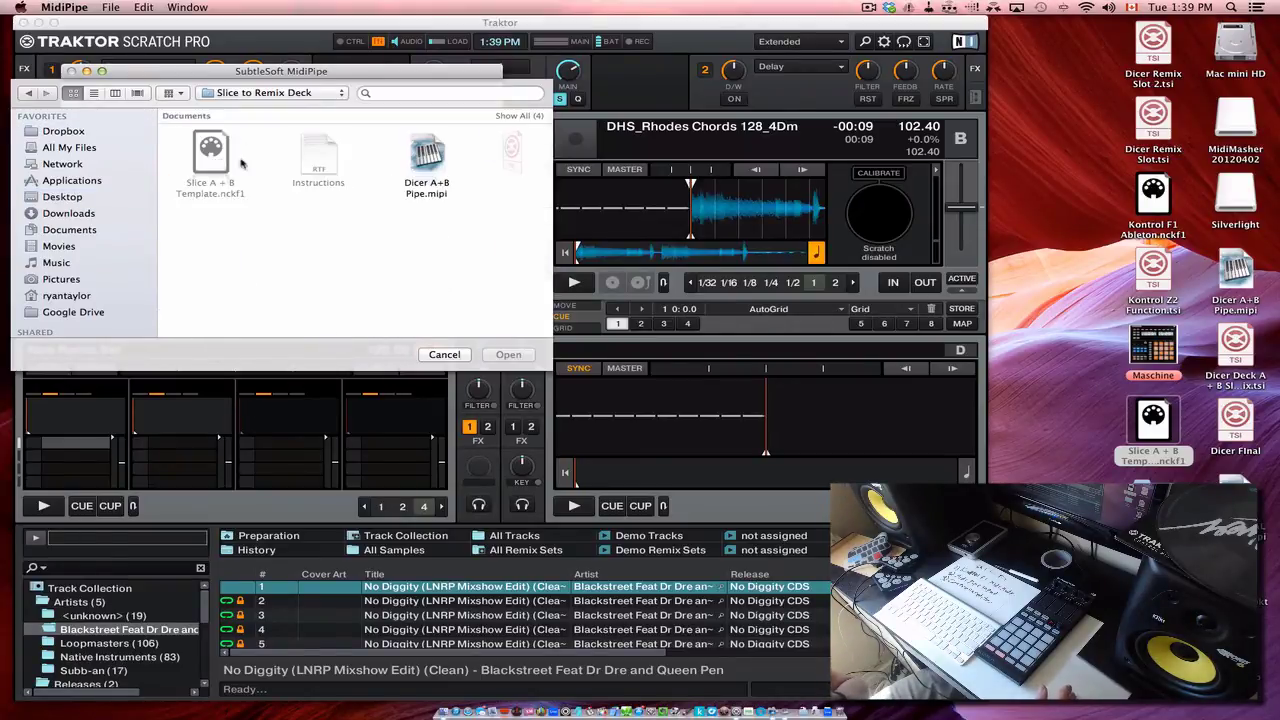
pyautogui.click(443, 170)
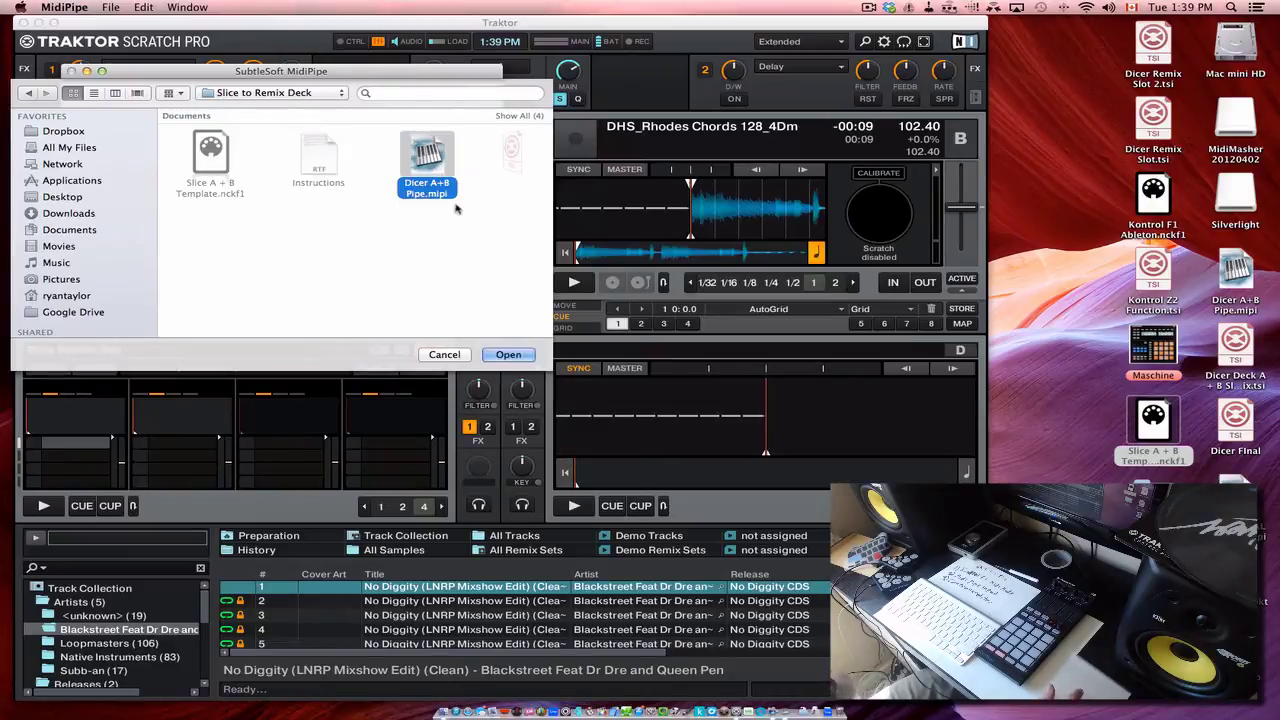
pyautogui.click(508, 355)
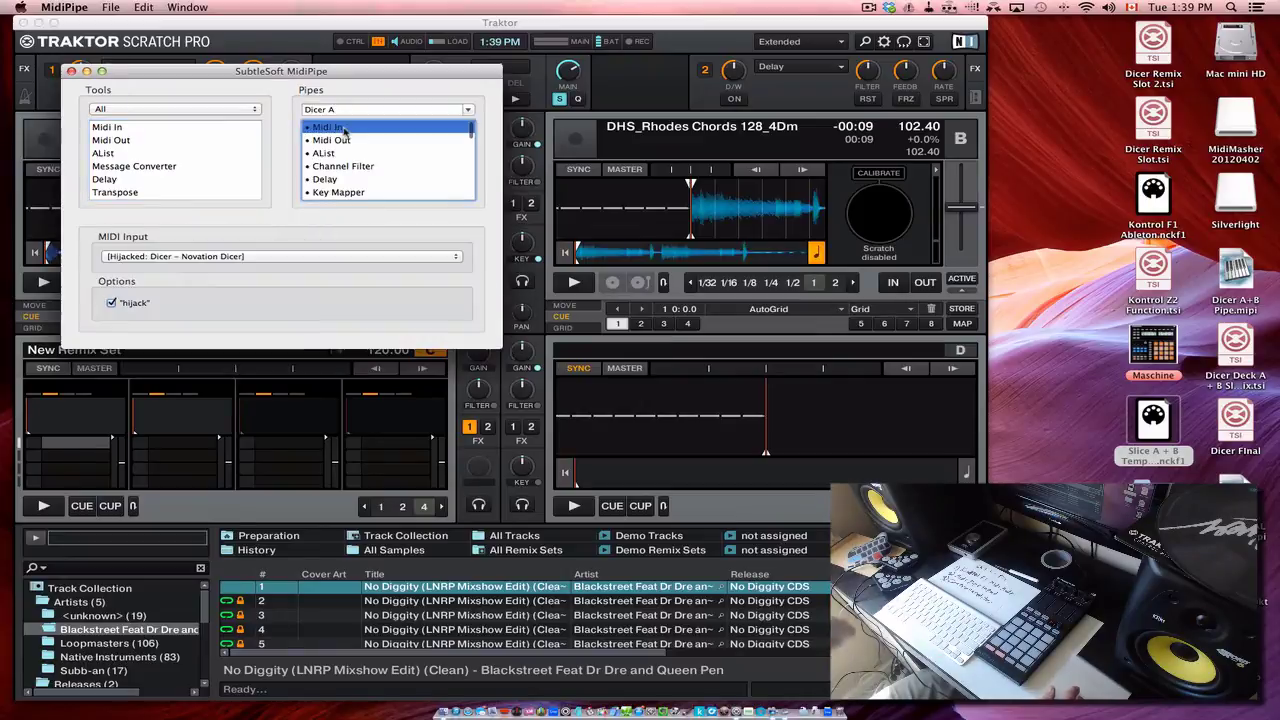
# Set the MIDI input of the Dicer A pipe's Midi In tool to Traktor Kontrol F1 - 1 Input
pyautogui.click(340, 128)
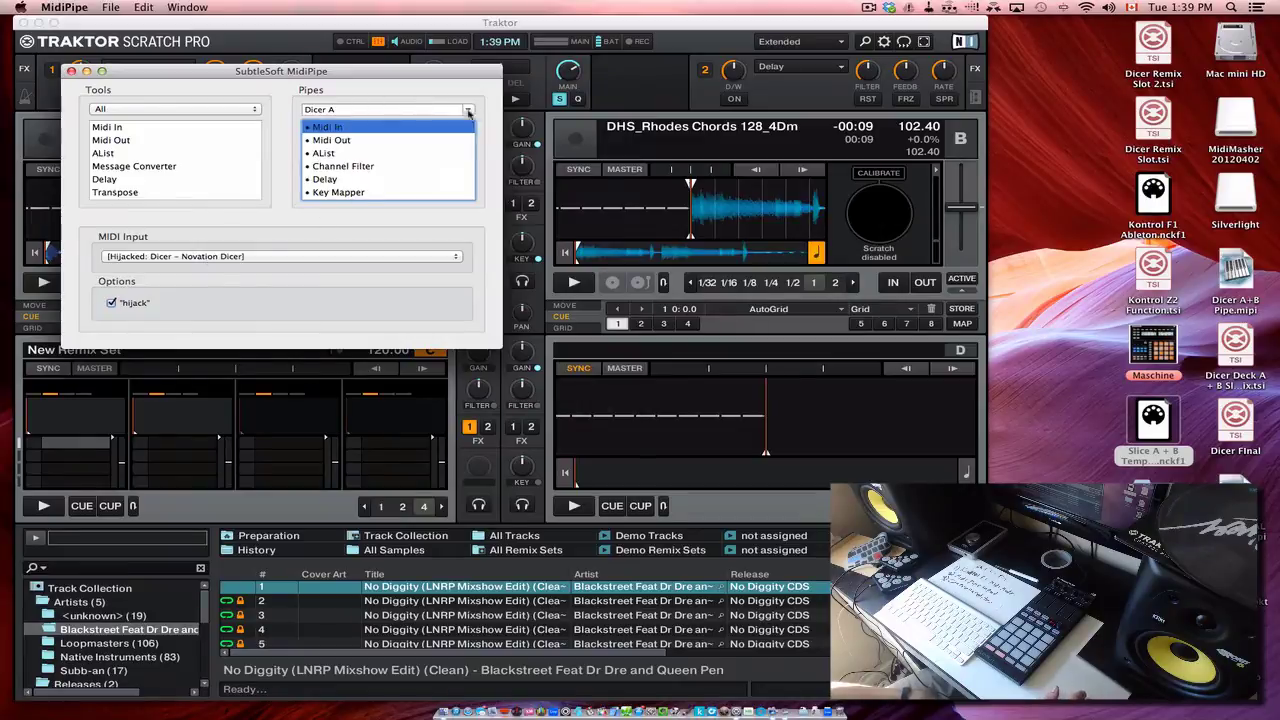
pyautogui.click(187, 258)
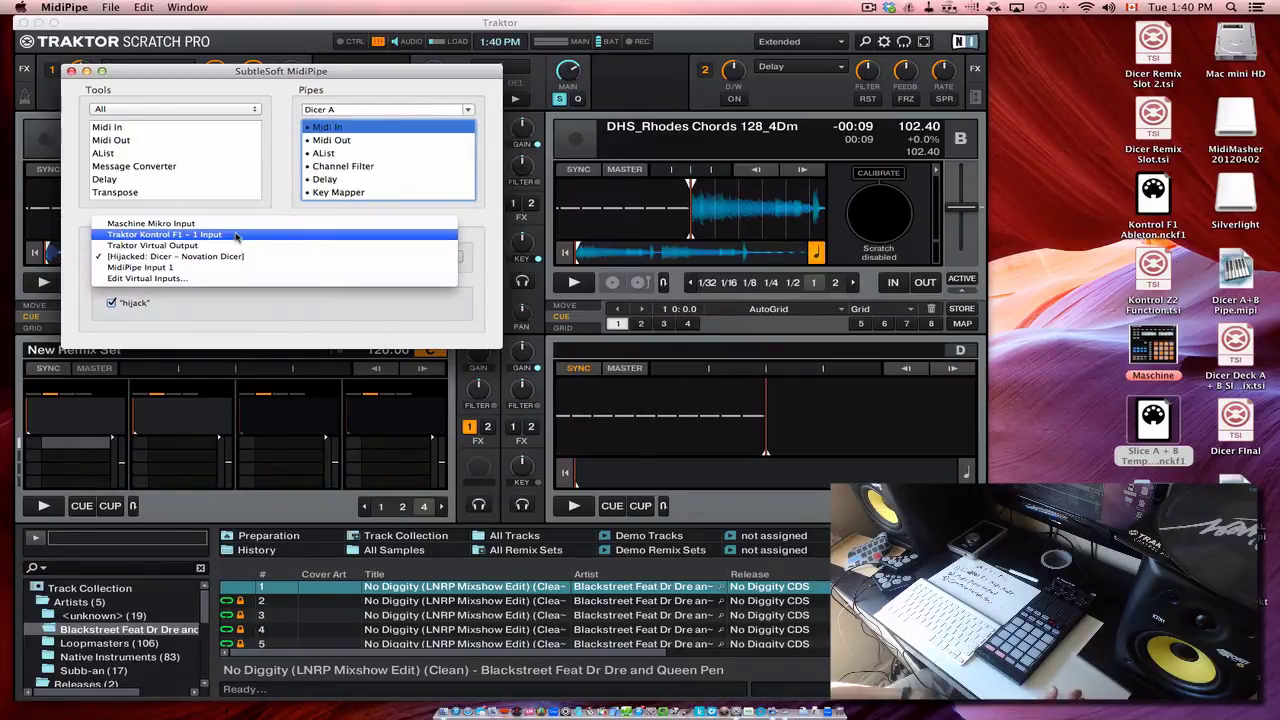
pyautogui.click(236, 236)
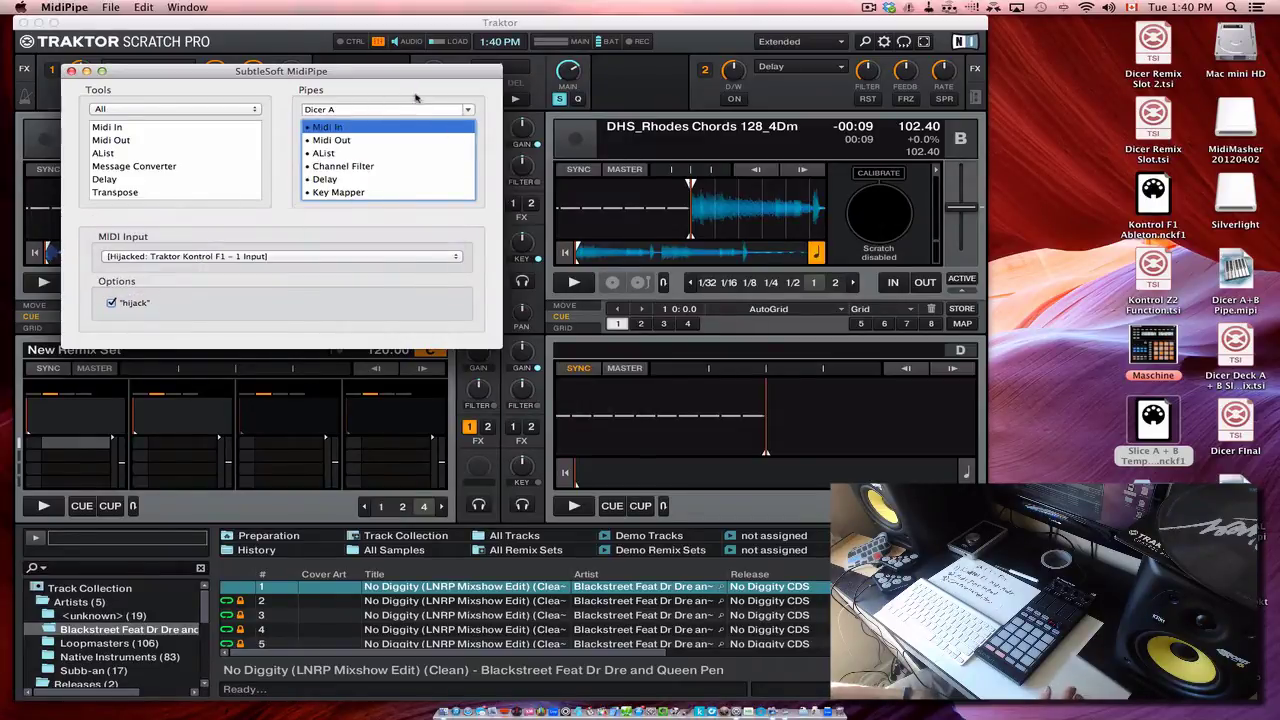
# Select the Dicer B pipe and set its MIDI input to the hijacked Traktor Kontrol F1 - 1 Input
pyautogui.click(470, 110)
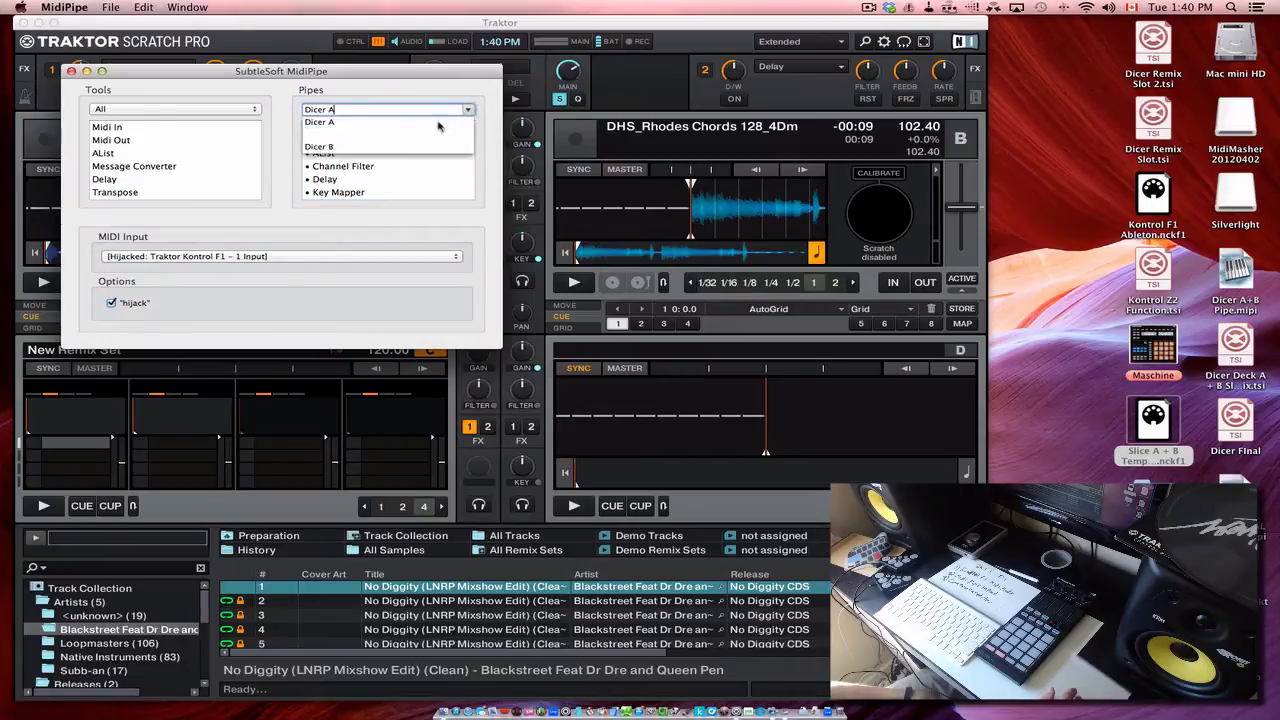
pyautogui.click(398, 147)
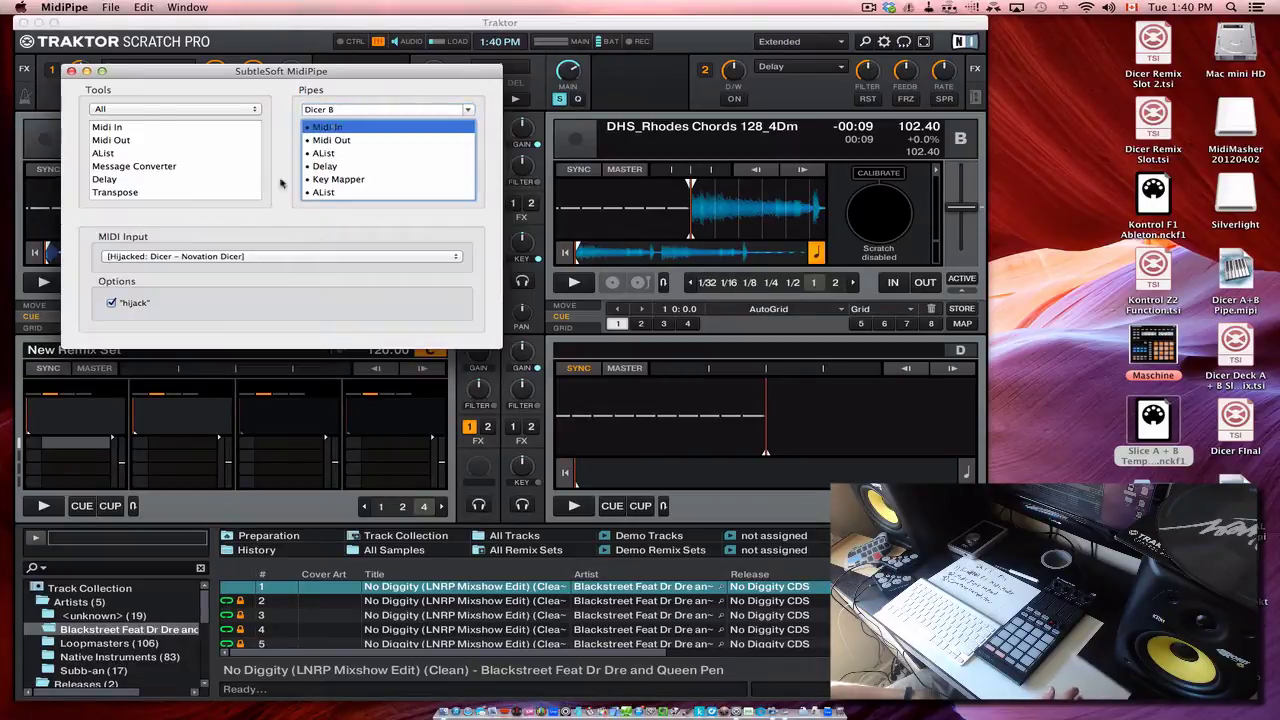
pyautogui.click(253, 257)
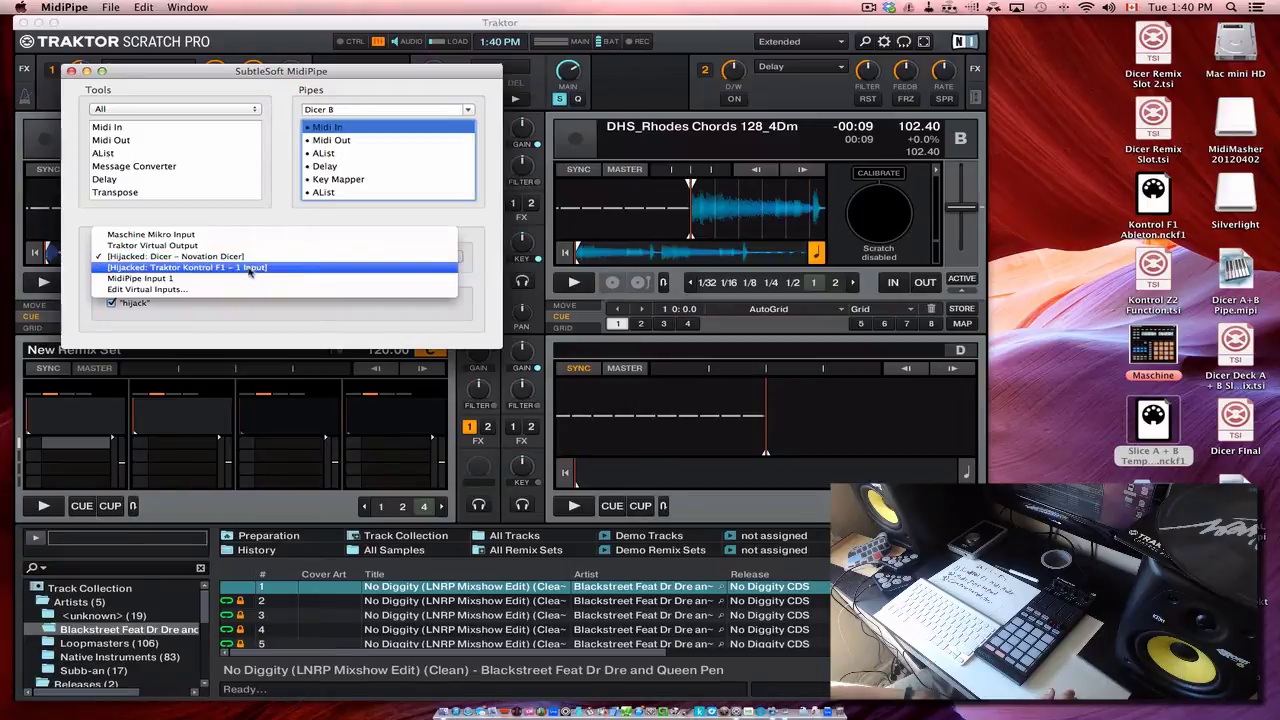
pyautogui.click(253, 268)
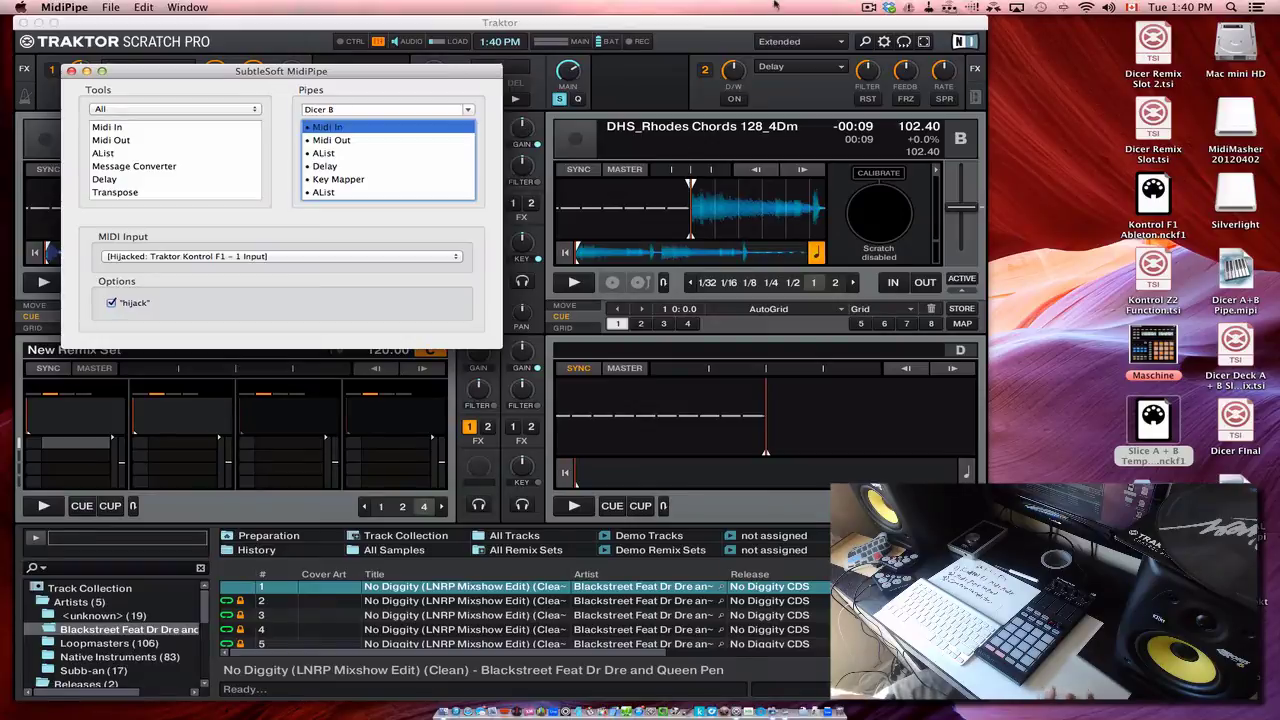
# Switch to Traktor, set the Dicer Remix A + B device's In-Port to MidiPipe Output 1 in the preferences, and close them
pyautogui.click(888, 43)
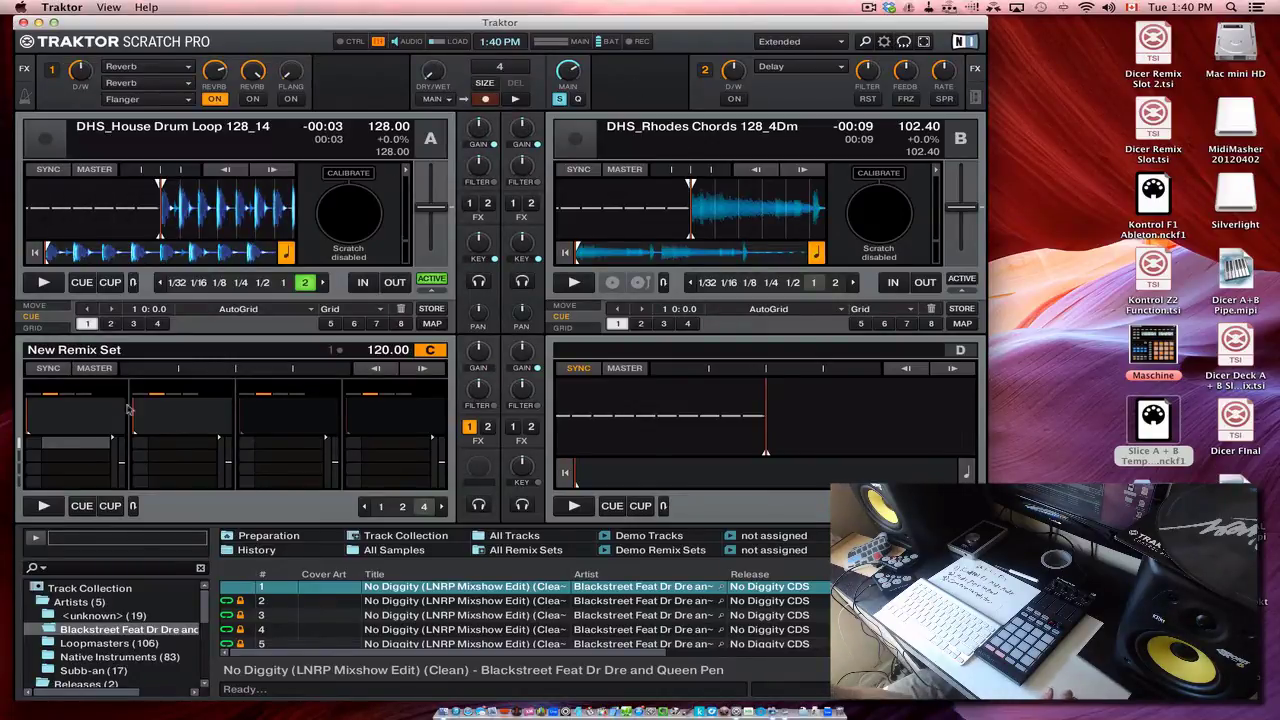
pyautogui.press('super+comma')
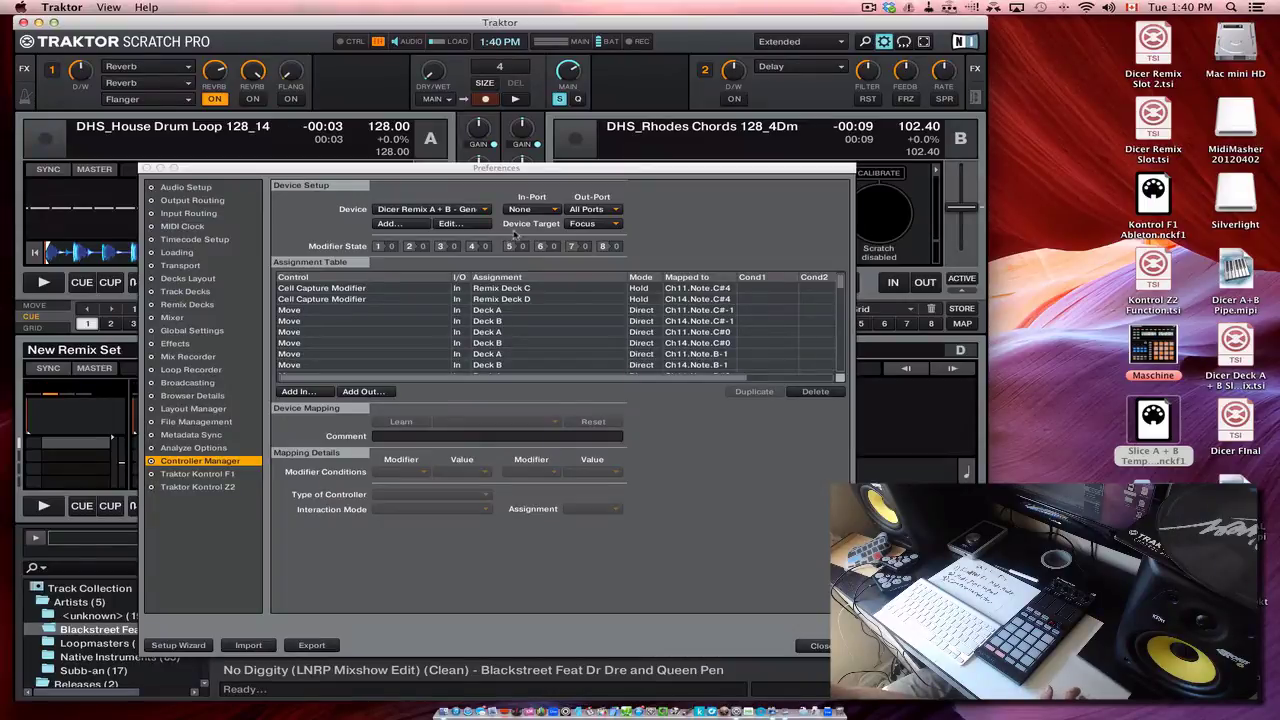
pyautogui.click(475, 210)
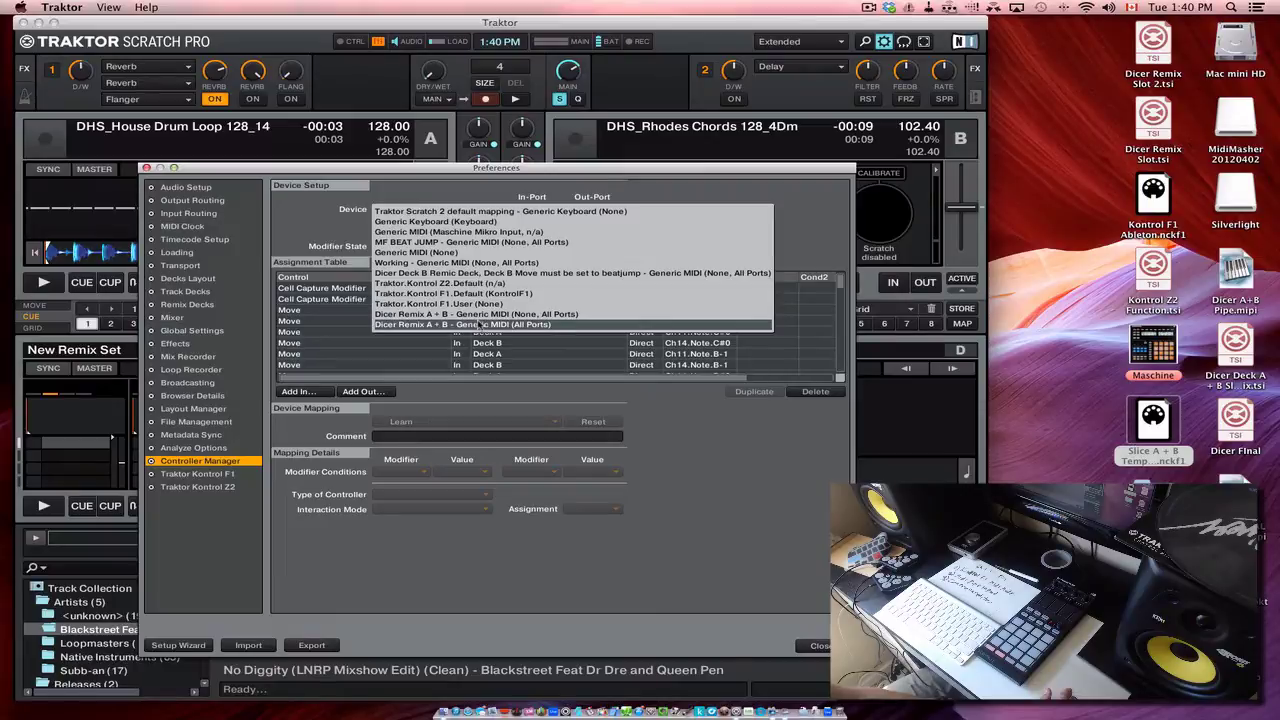
pyautogui.click(549, 216)
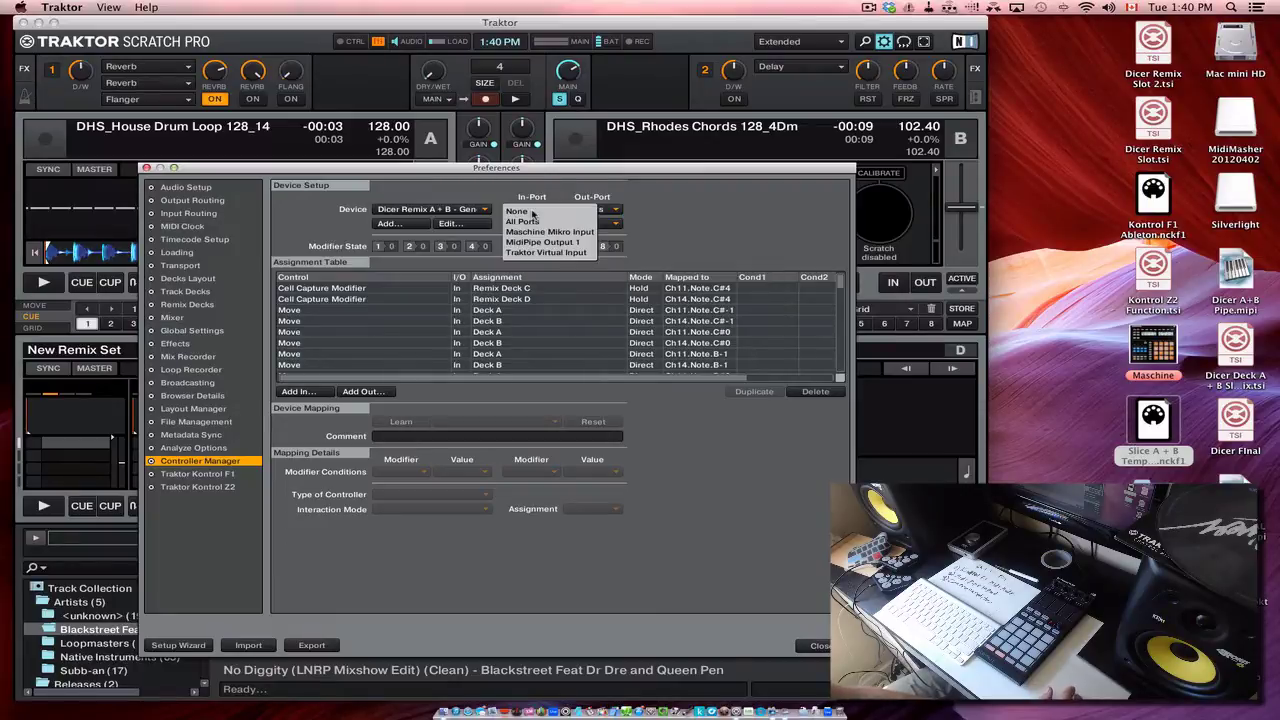
pyautogui.click(554, 243)
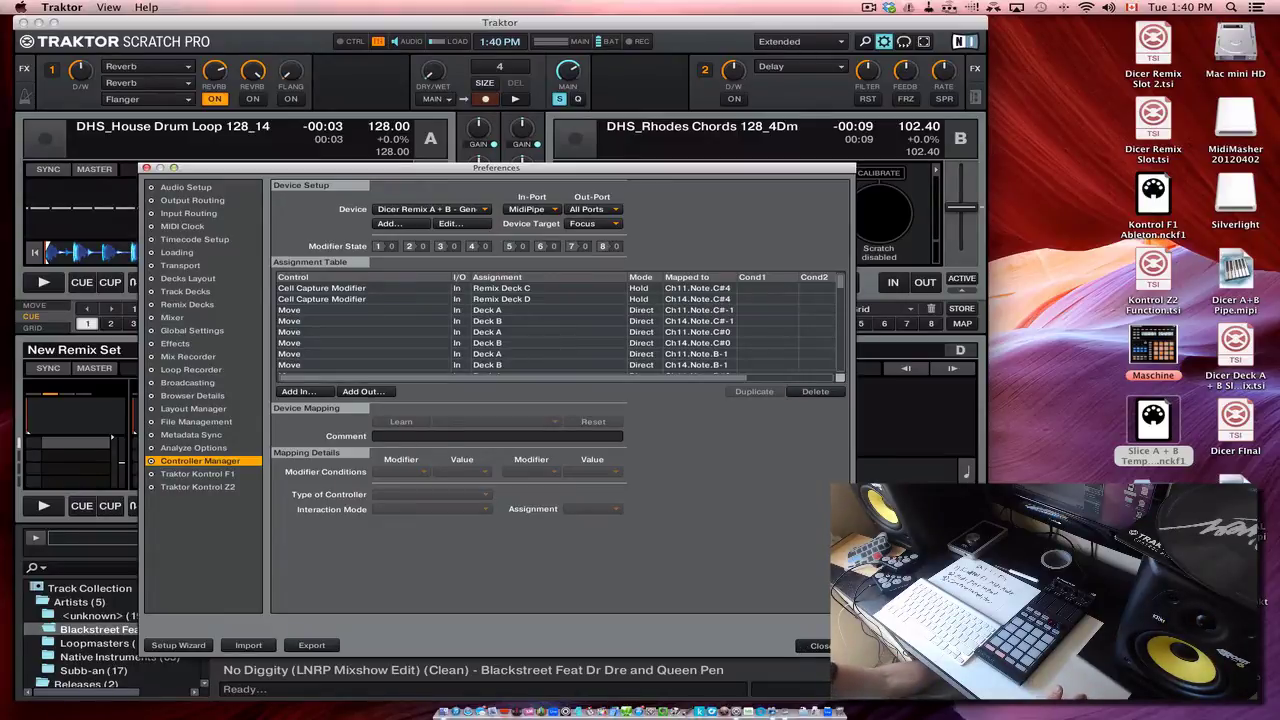
pyautogui.click(815, 645)
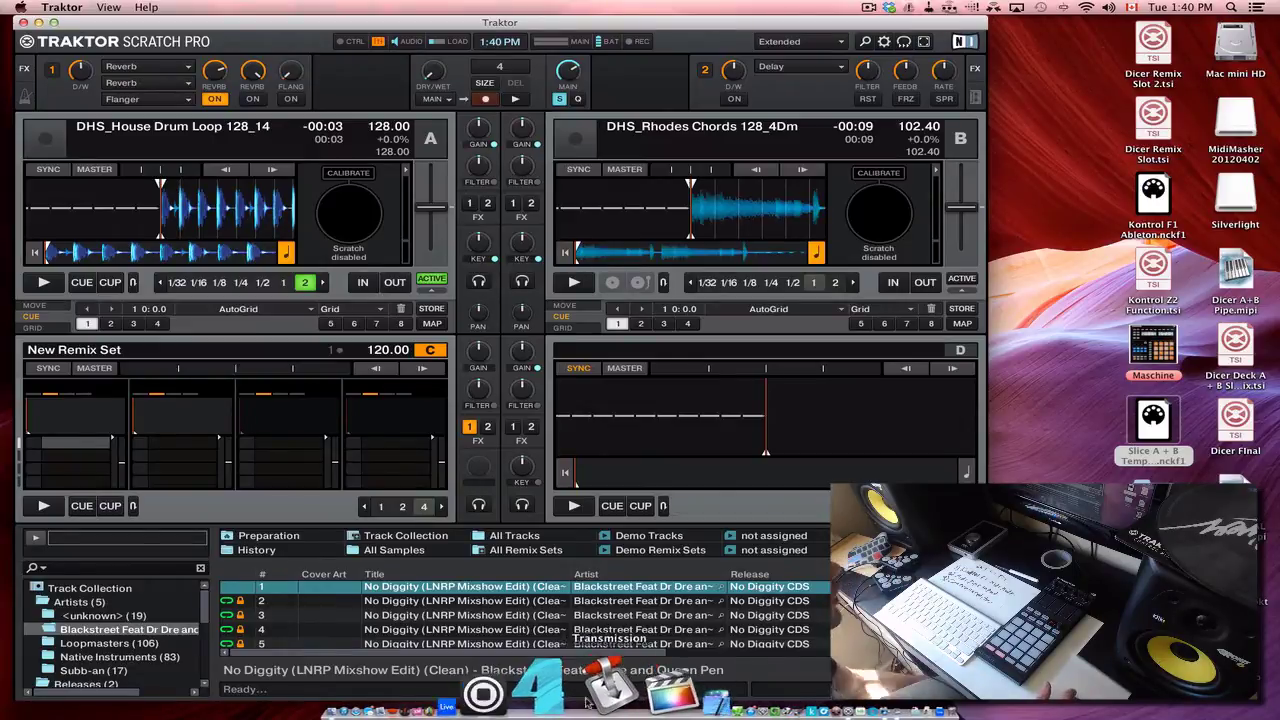
# Find and switch to the Native Instruments Controller Editor
pyautogui.press('super+space')
pyautogui.write('control')
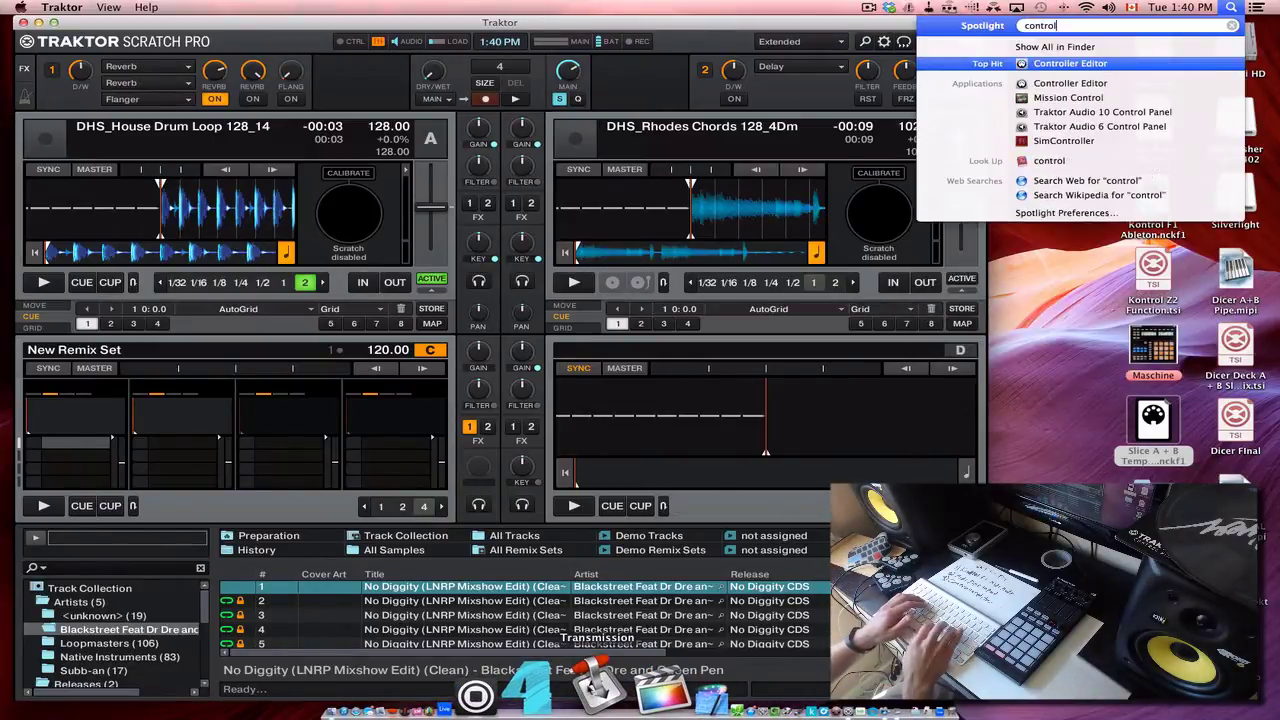
pyautogui.press('Escape')
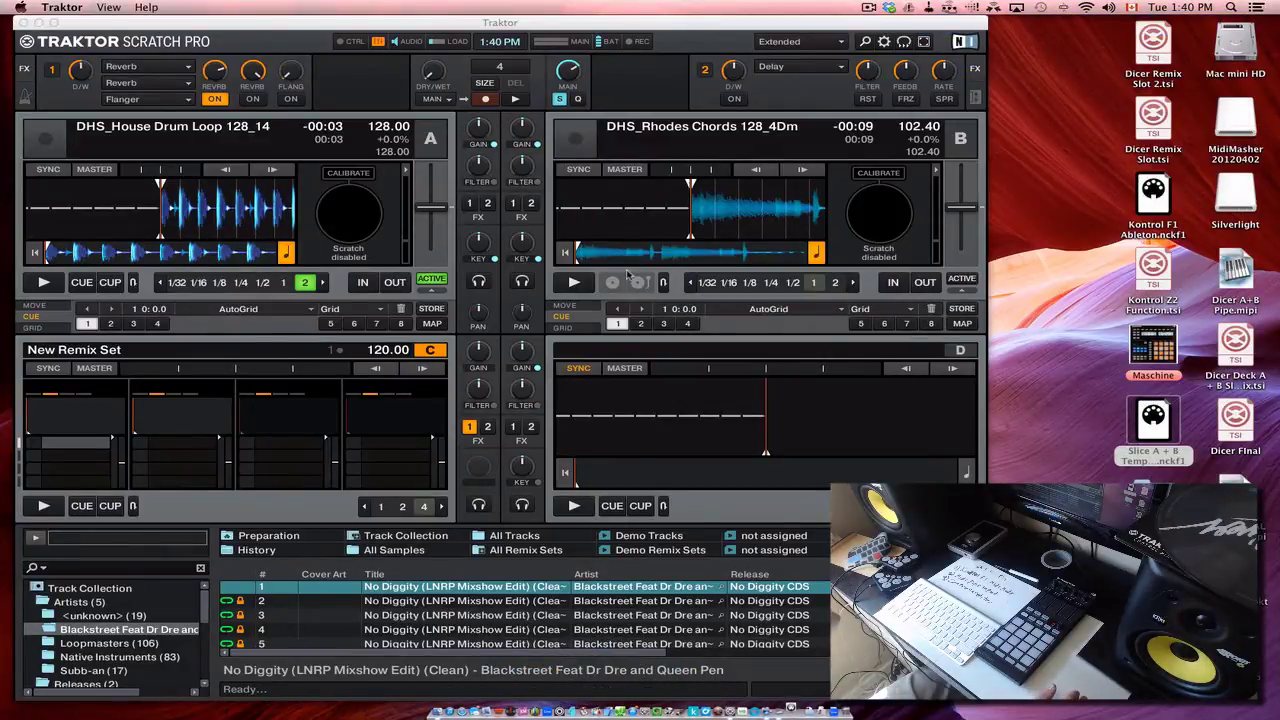
pyautogui.click(791, 708)
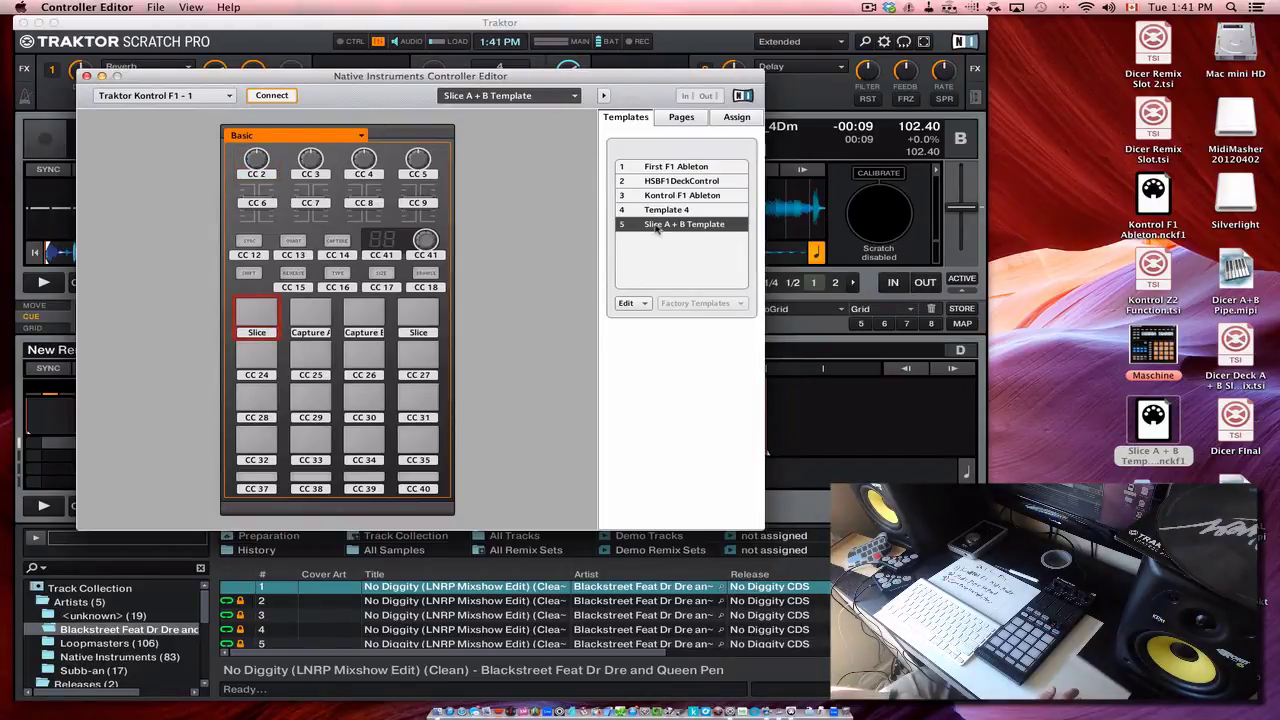
# Delete the existing Slice A + B Template from the Kontrol F1's template list
pyautogui.click(650, 196)
pyautogui.click(664, 226)
pyautogui.click(631, 303)
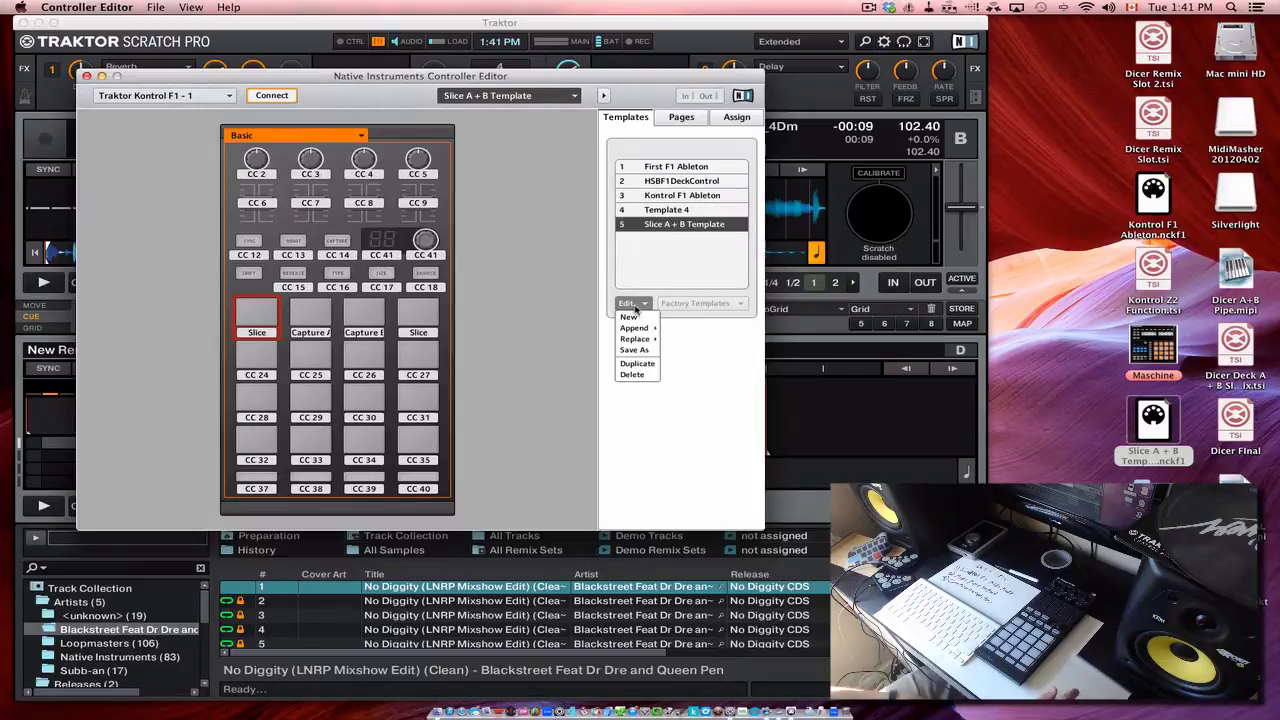
pyautogui.click(630, 375)
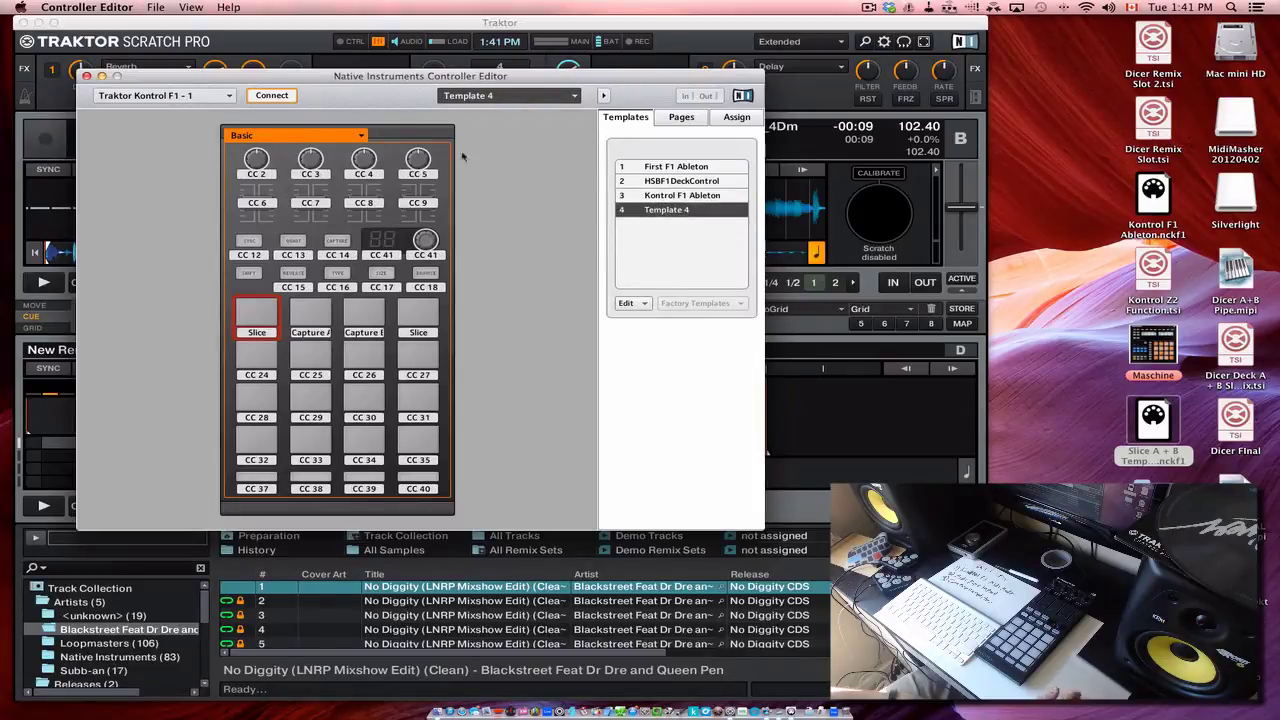
# Append the Slice A + B Template.nckf1 file from the Slice to Remix Deck folder in Dropbox's DJTT folder to the template list
pyautogui.click(627, 303)
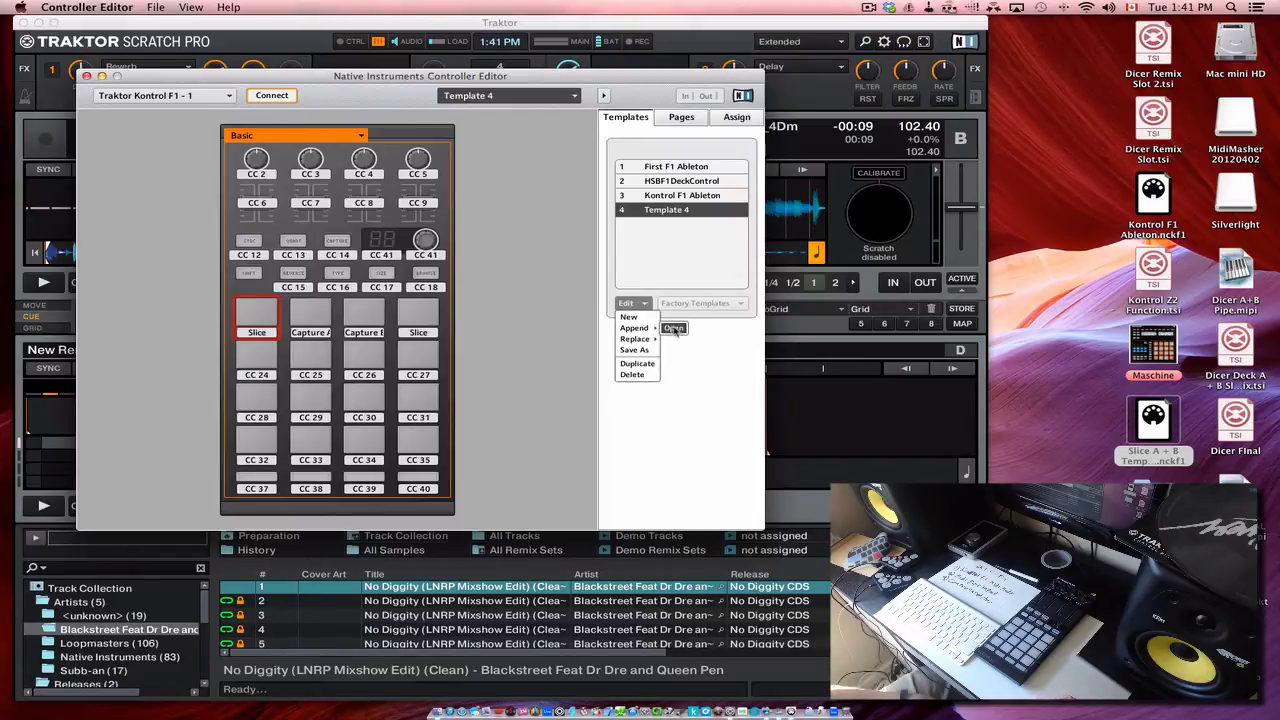
pyautogui.click(673, 329)
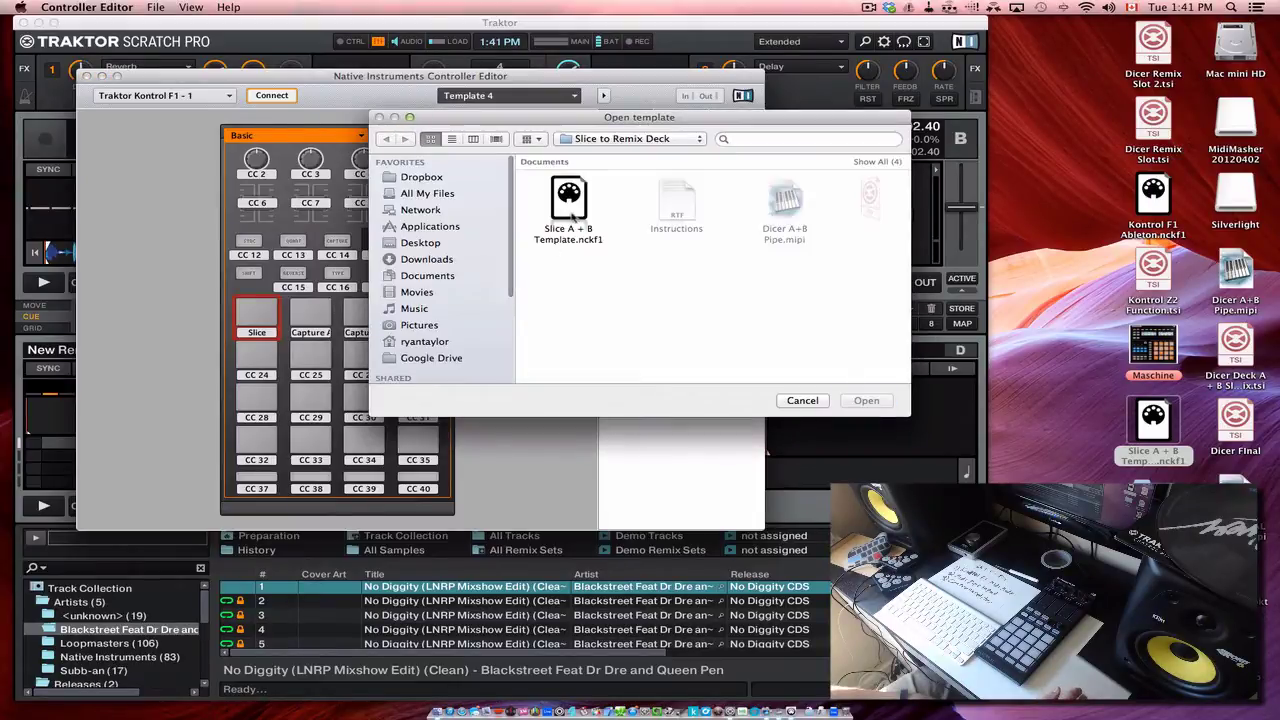
pyautogui.click(570, 200)
pyautogui.click(432, 177)
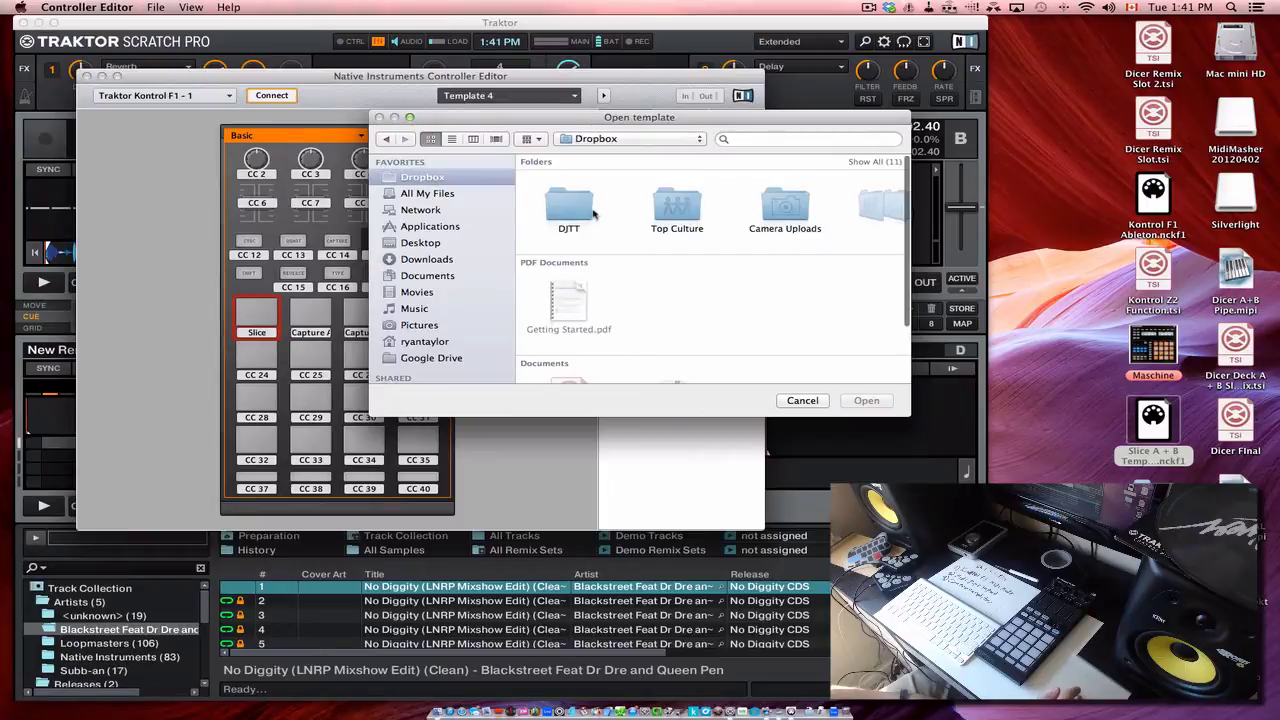
pyautogui.click(588, 210)
pyautogui.doubleClick(588, 210)
pyautogui.doubleClick(594, 212)
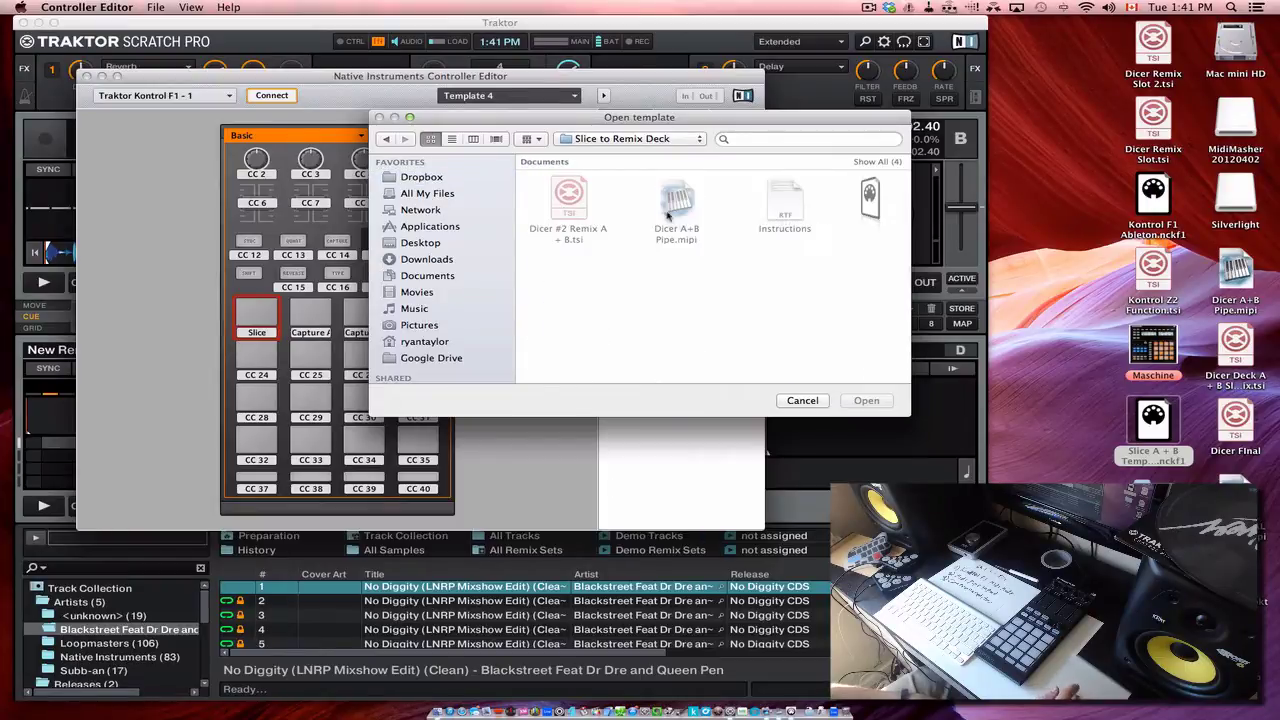
pyautogui.click(786, 205)
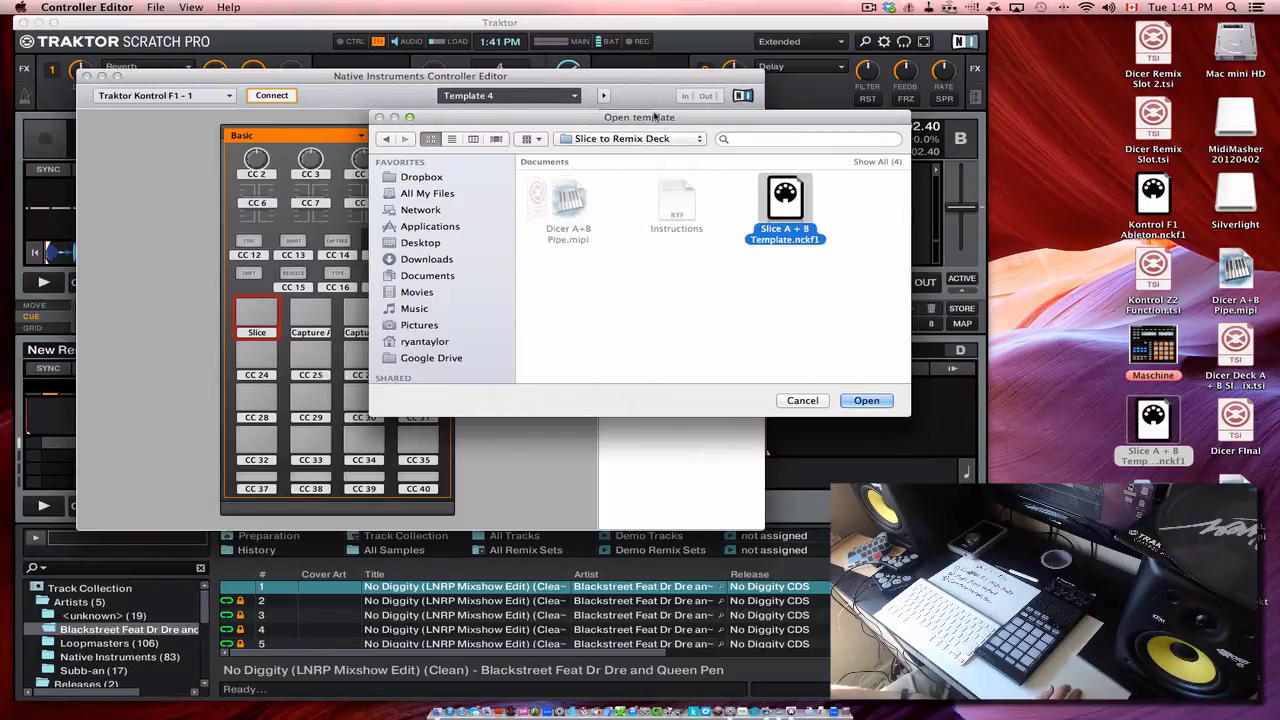
pyautogui.moveTo(653, 121); pyautogui.dragTo(733, 139)
pyautogui.click(955, 418)
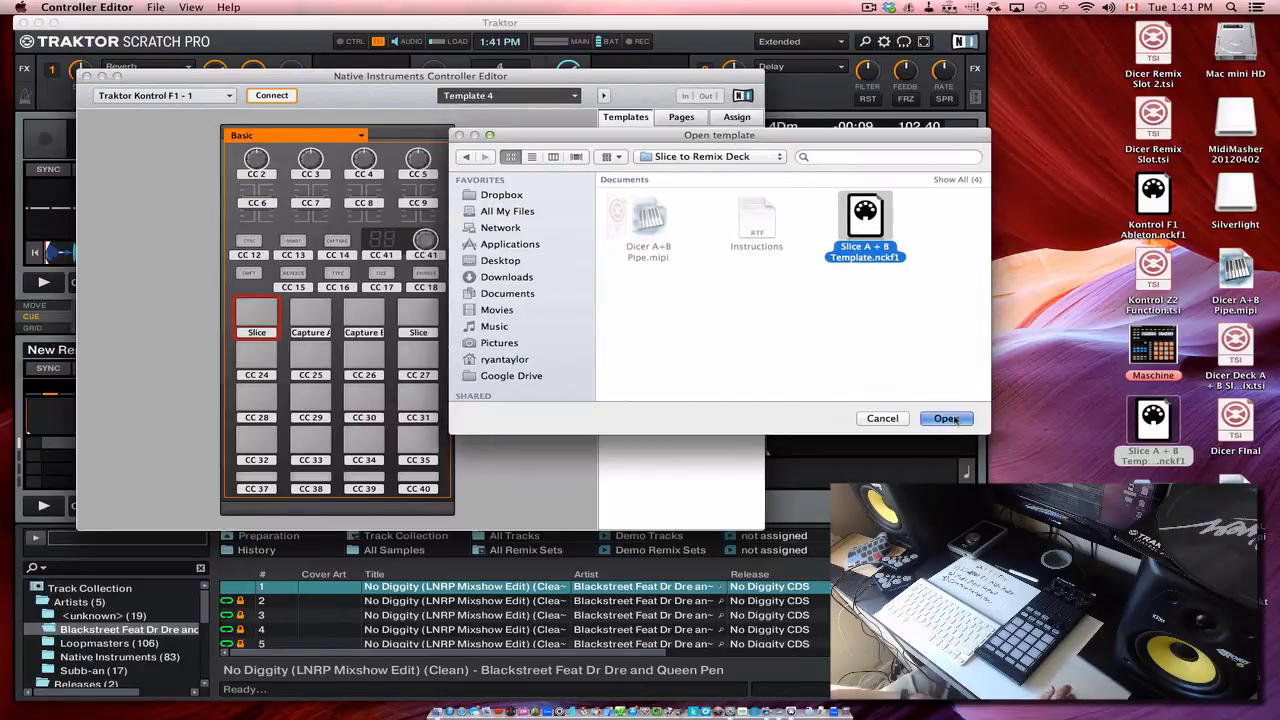
# Select the Slice A + B Template, check the Slice pad's assignment settings, and return to the template list
pyautogui.click(664, 210)
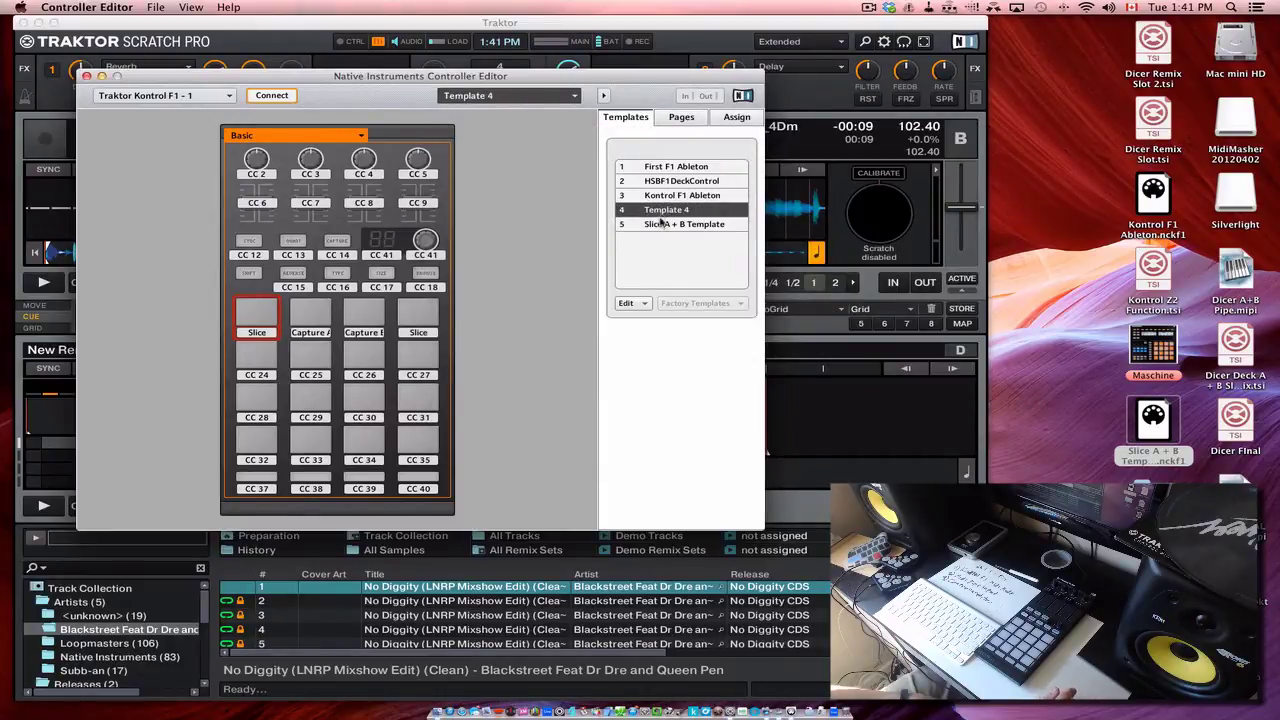
pyautogui.click(622, 226)
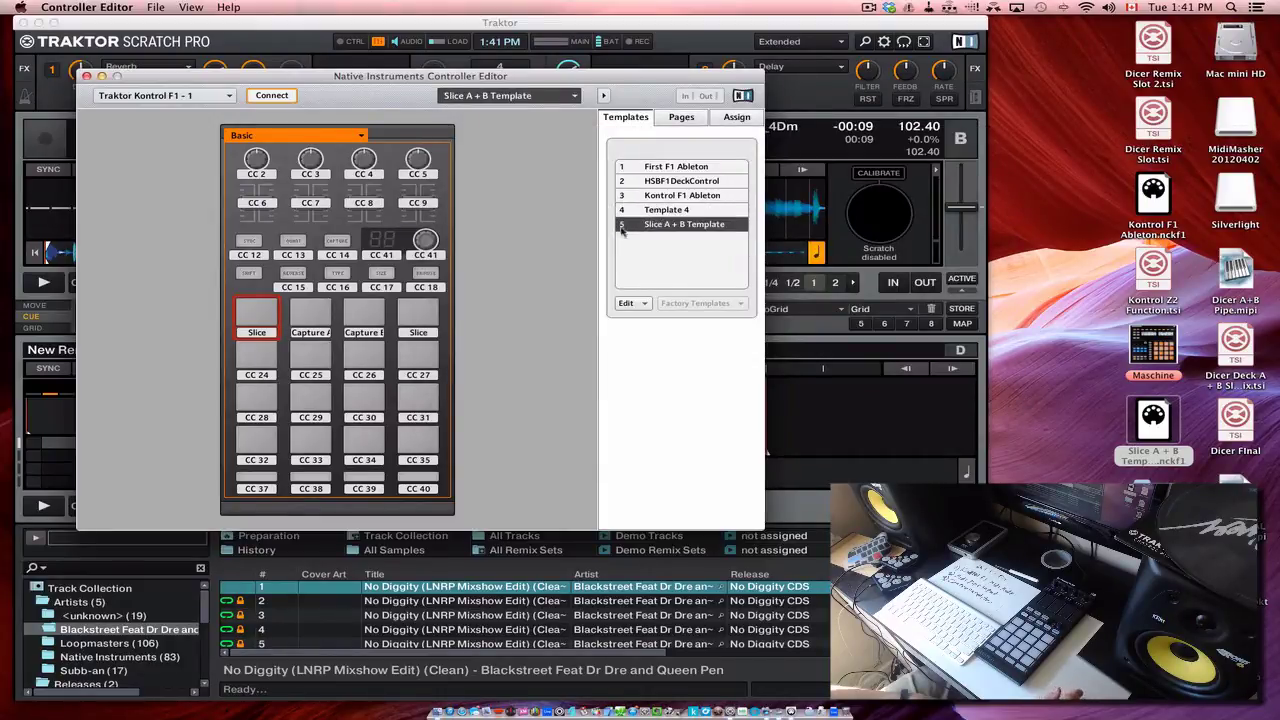
pyautogui.click(734, 122)
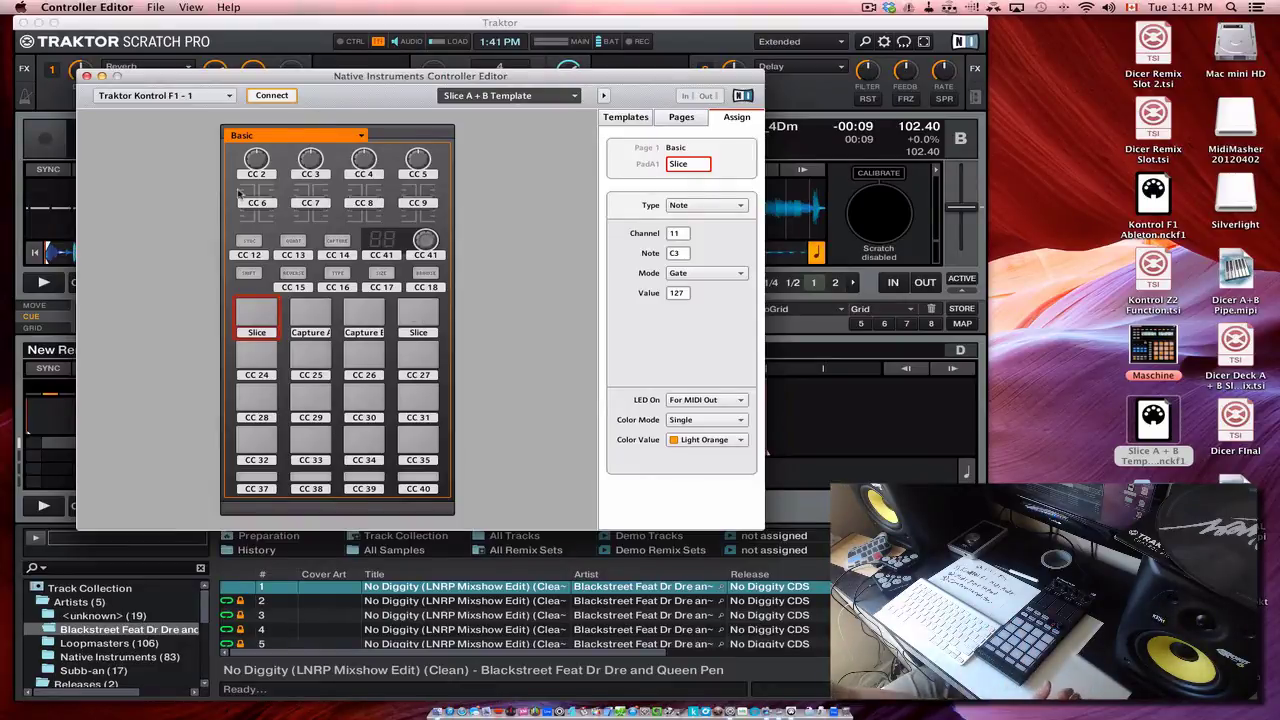
pyautogui.click(627, 119)
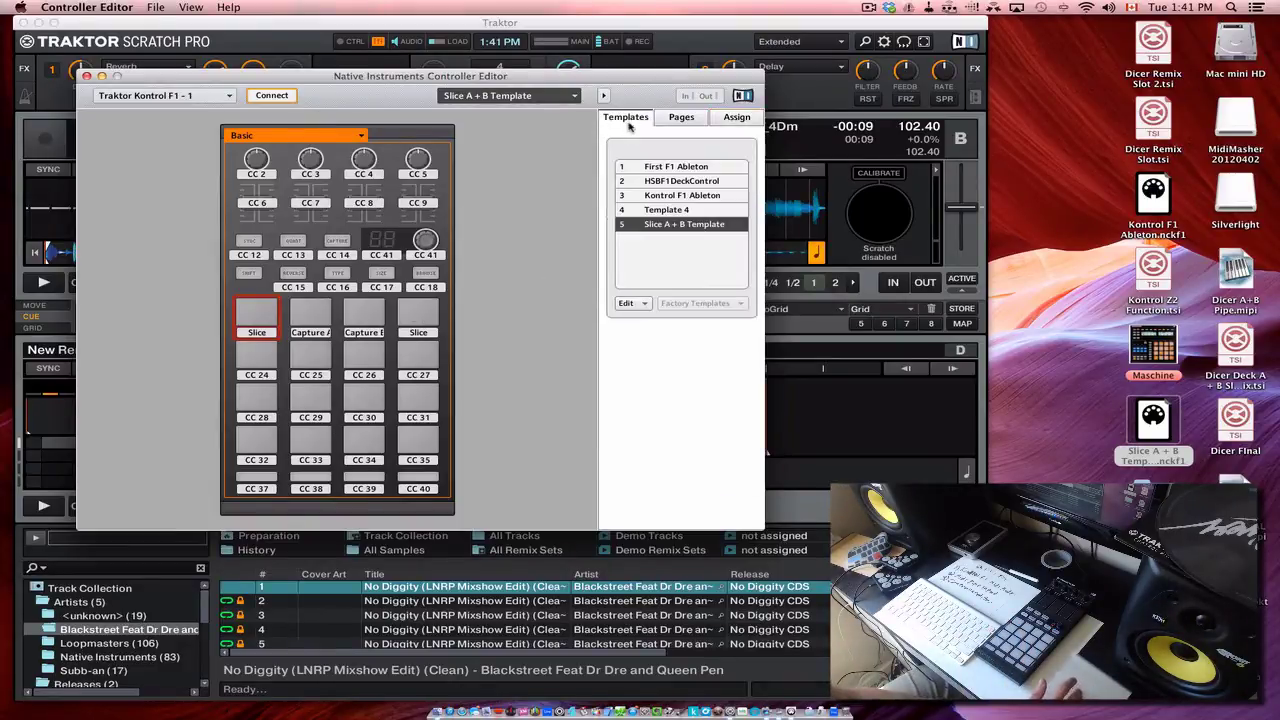
# Compare the Kontrol F1 Ableton, HSBF1DeckControl and Template 4 layouts, and reselect the Slice A + B Template
pyautogui.click(670, 196)
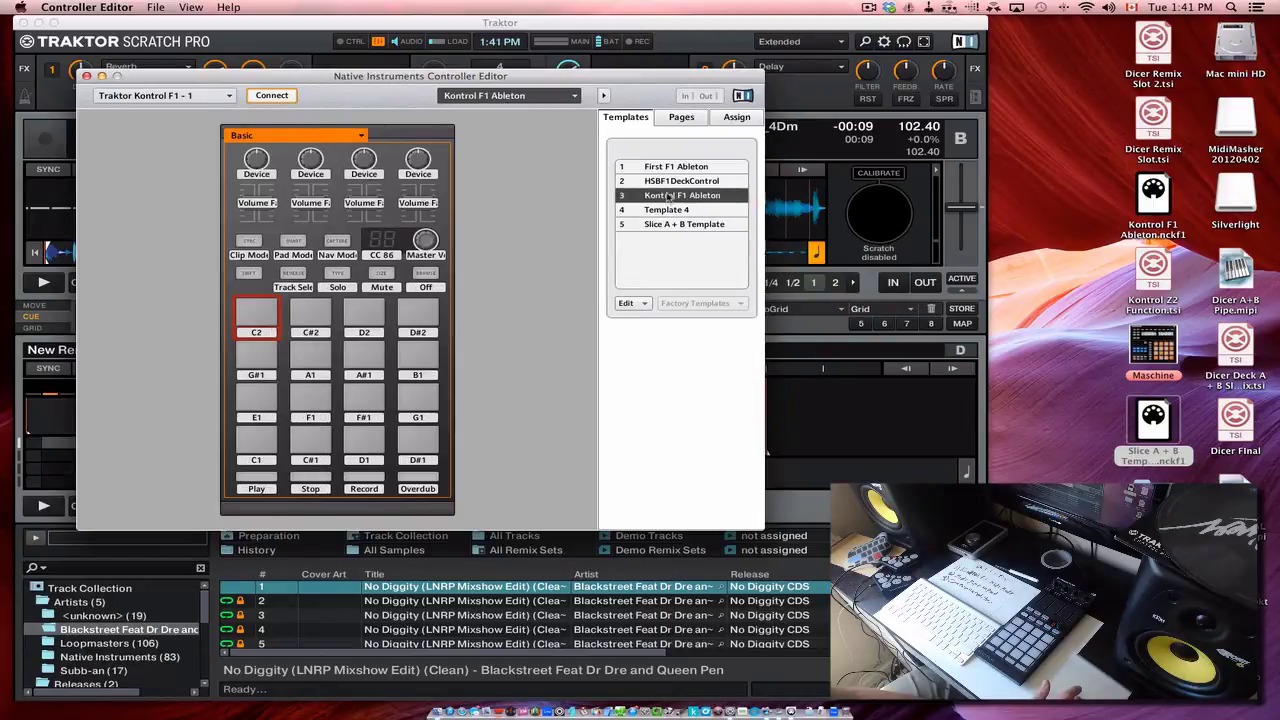
pyautogui.click(664, 181)
pyautogui.click(672, 224)
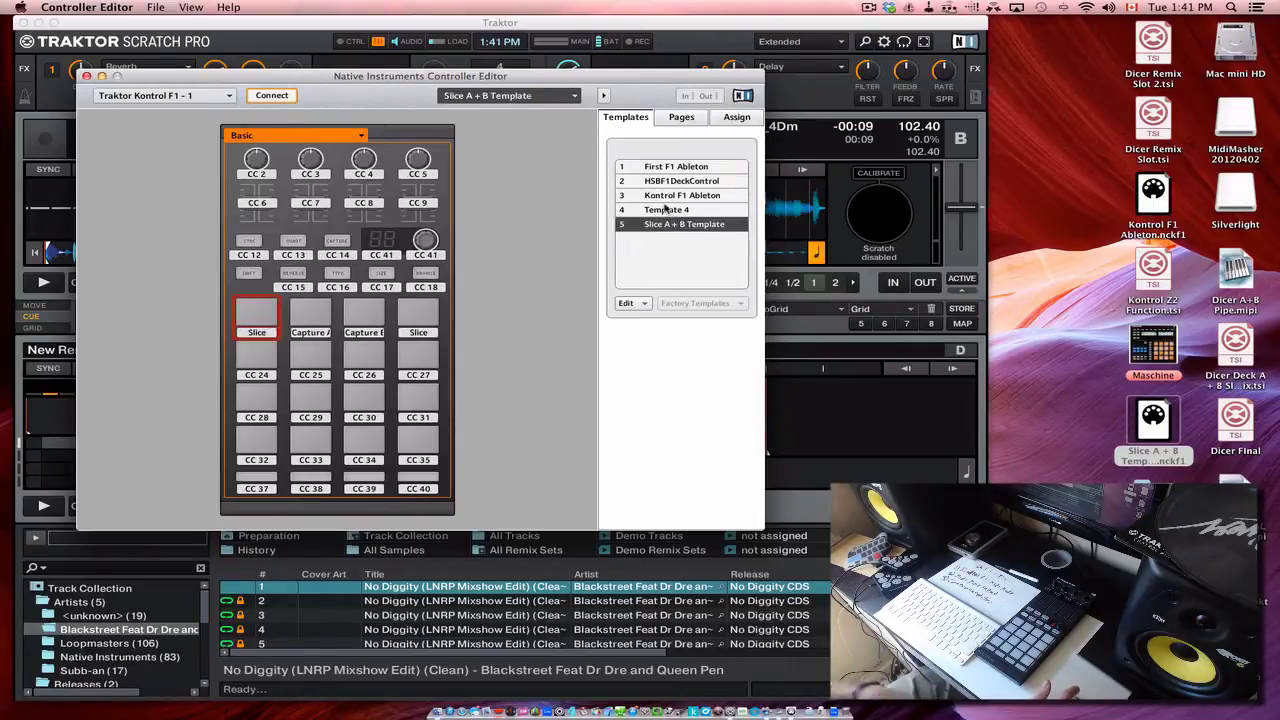
pyautogui.click(668, 210)
pyautogui.click(664, 196)
pyautogui.click(680, 226)
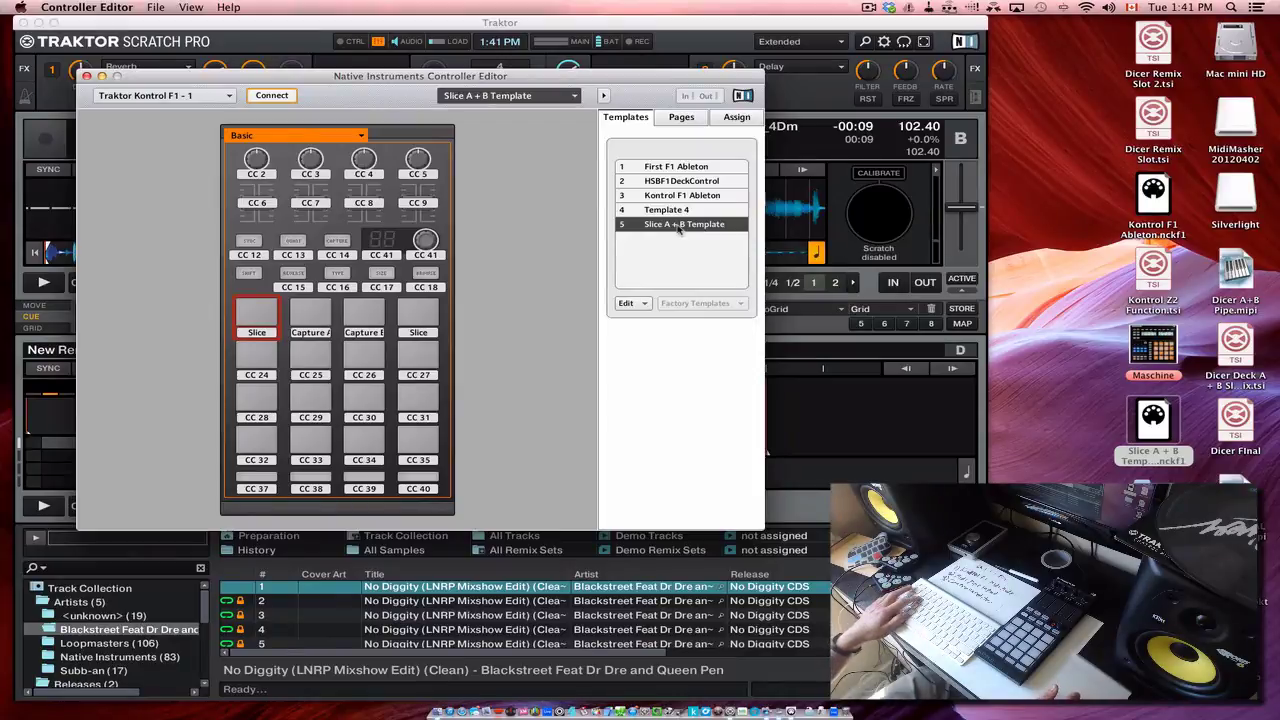
# Close the Controller Editor window, switch to Traktor and show it full screen
pyautogui.press('super+w')
pyautogui.click(480, 215)
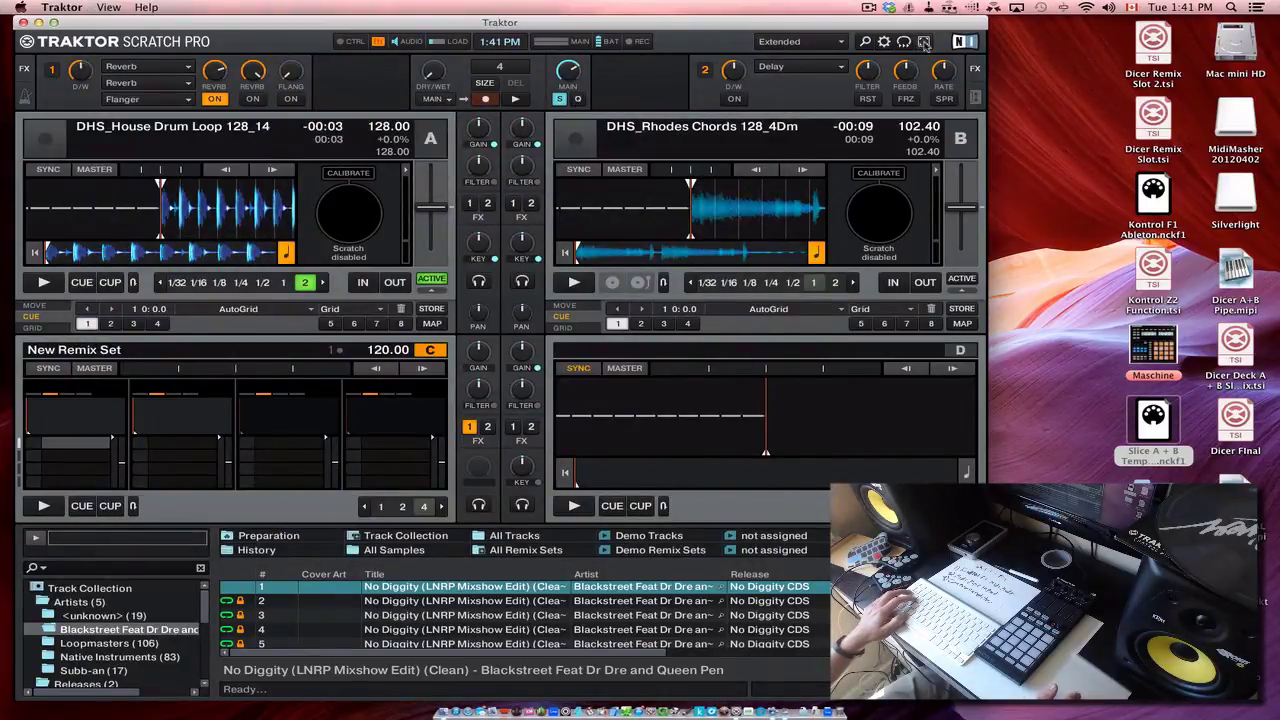
pyautogui.click(924, 42)
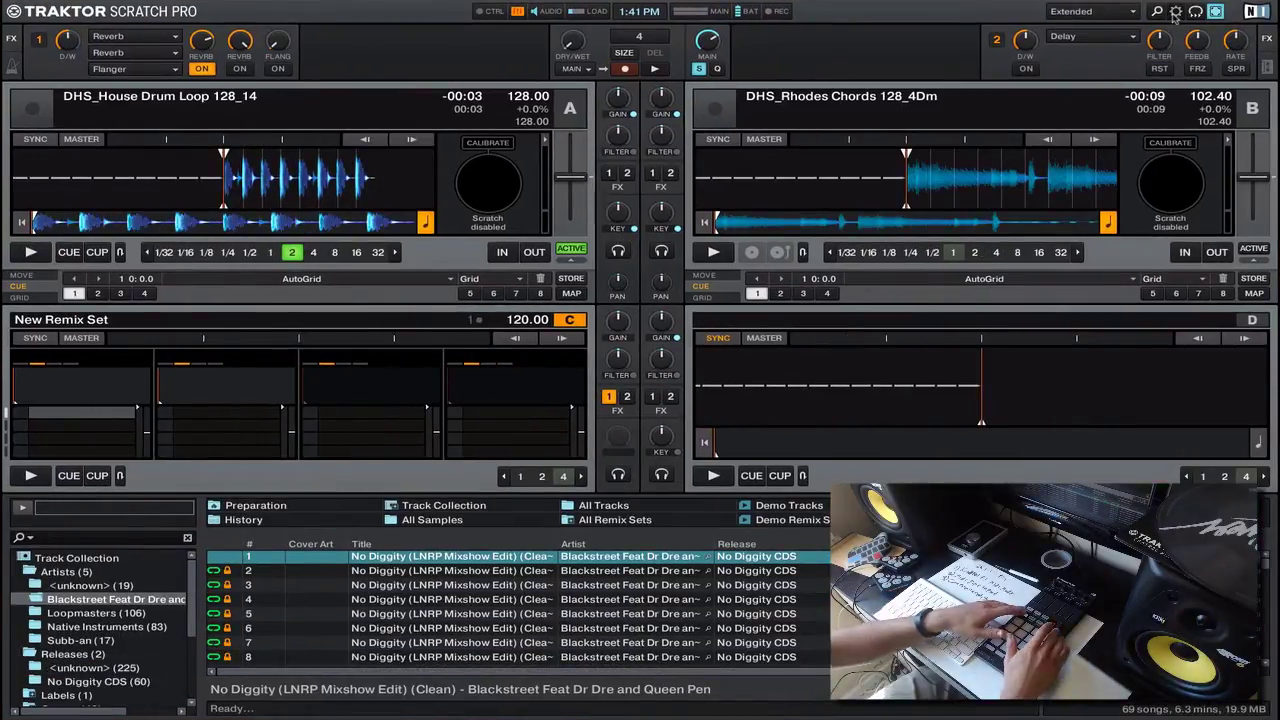
# Set the Traktor Kontrol F1's MIDI Mode Type to MIDI Mode in the preferences, and close them
pyautogui.press('super+comma')
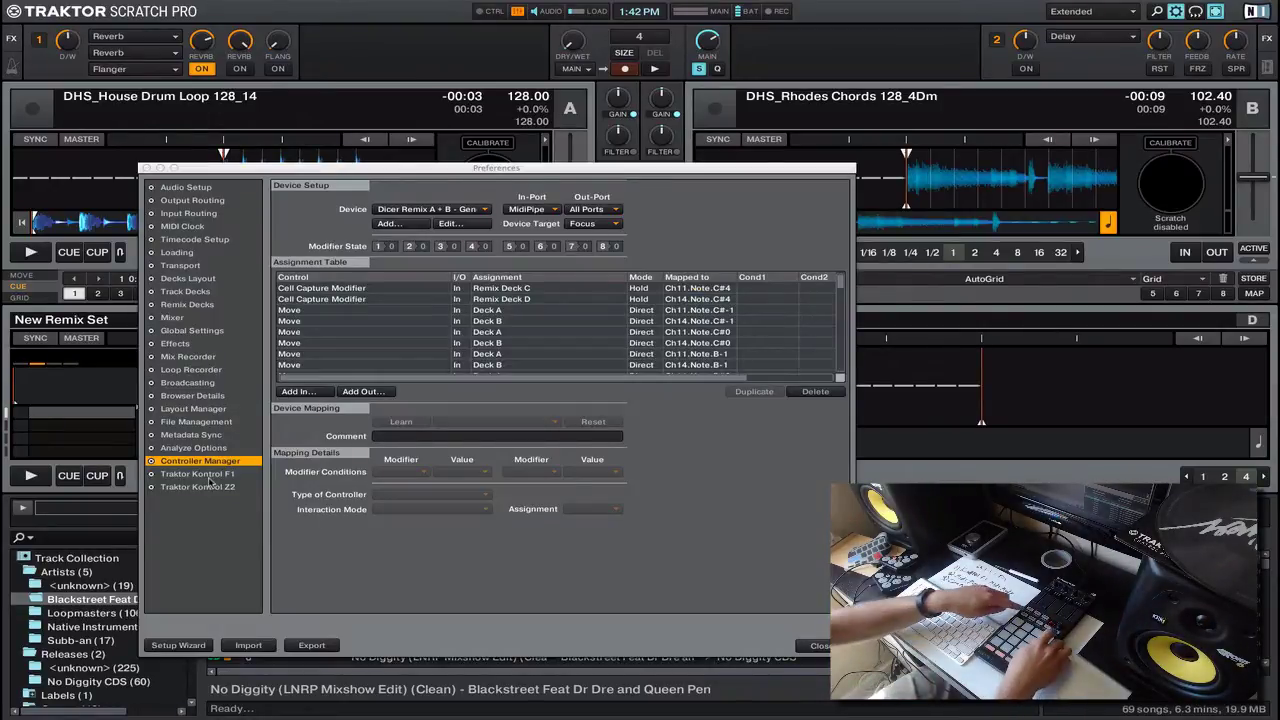
pyautogui.click(209, 476)
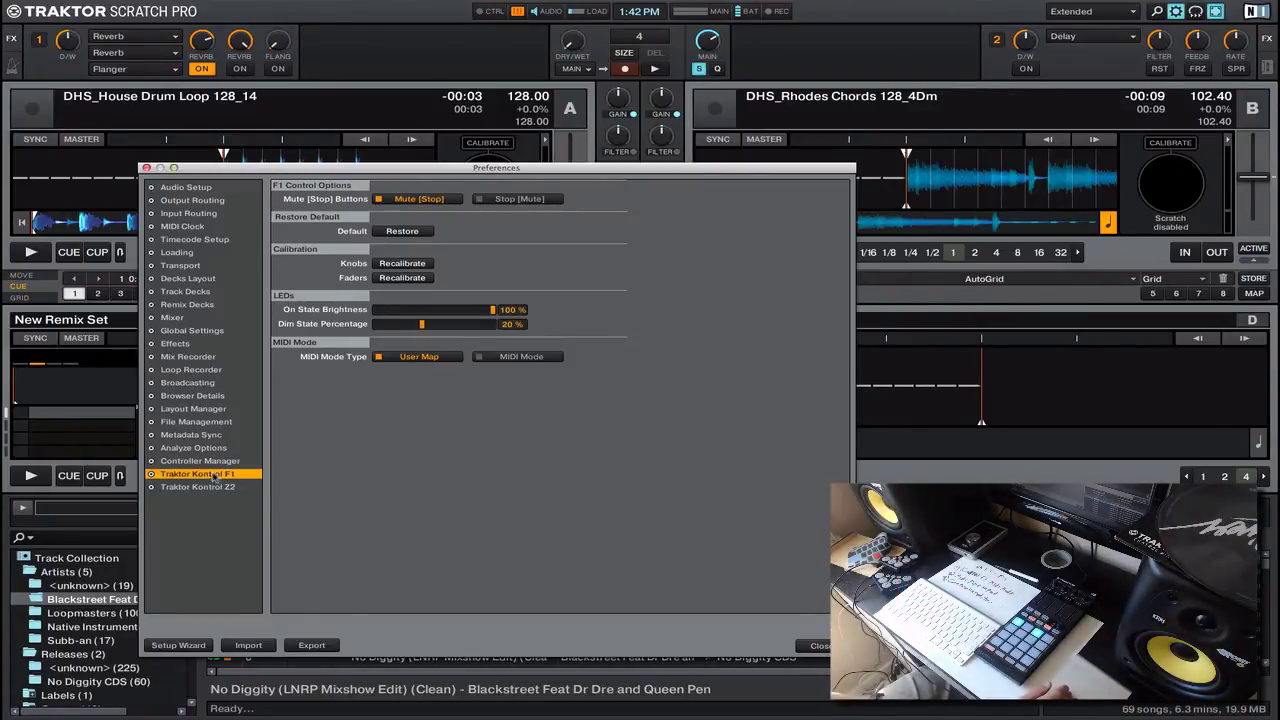
pyautogui.click(212, 464)
pyautogui.click(212, 473)
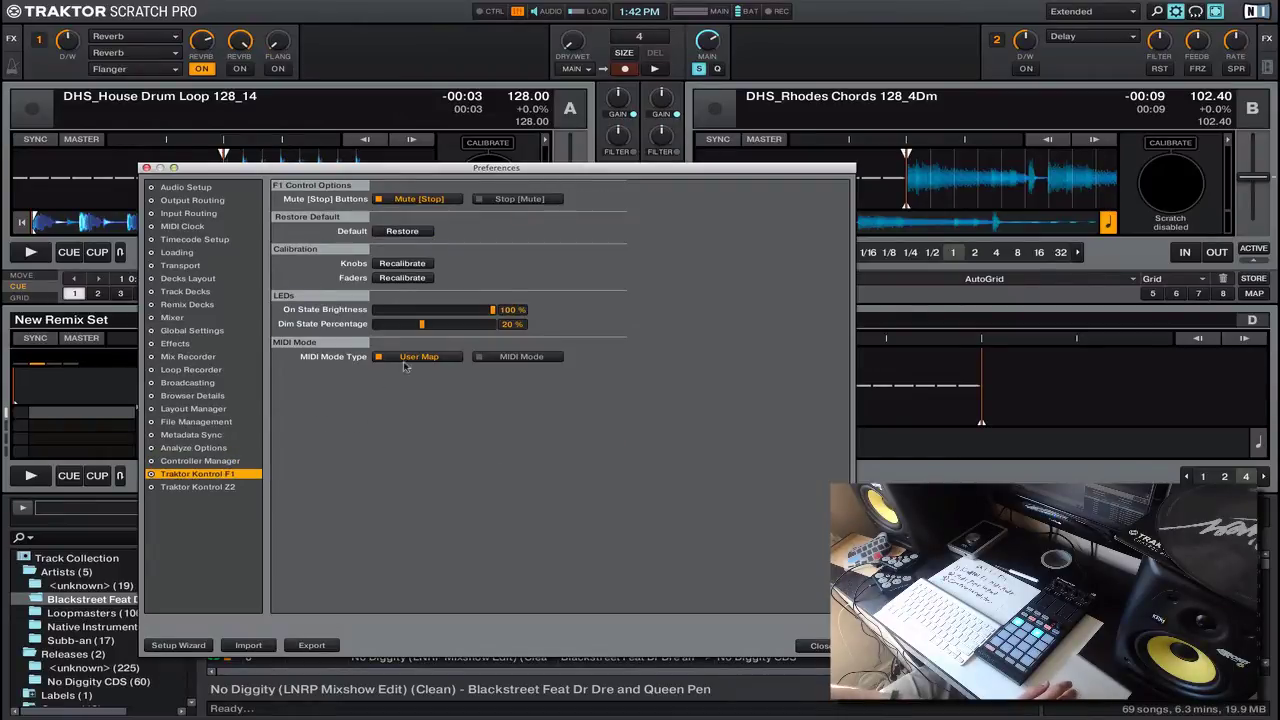
pyautogui.click(490, 362)
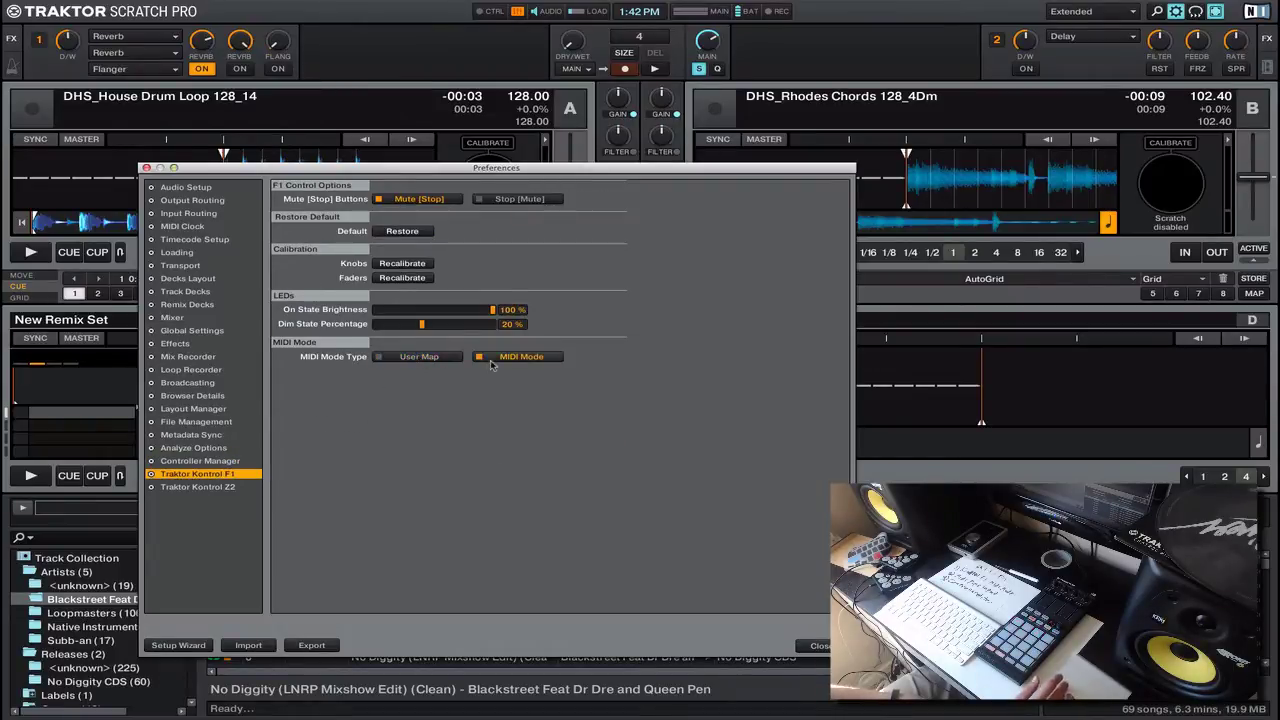
pyautogui.click(812, 647)
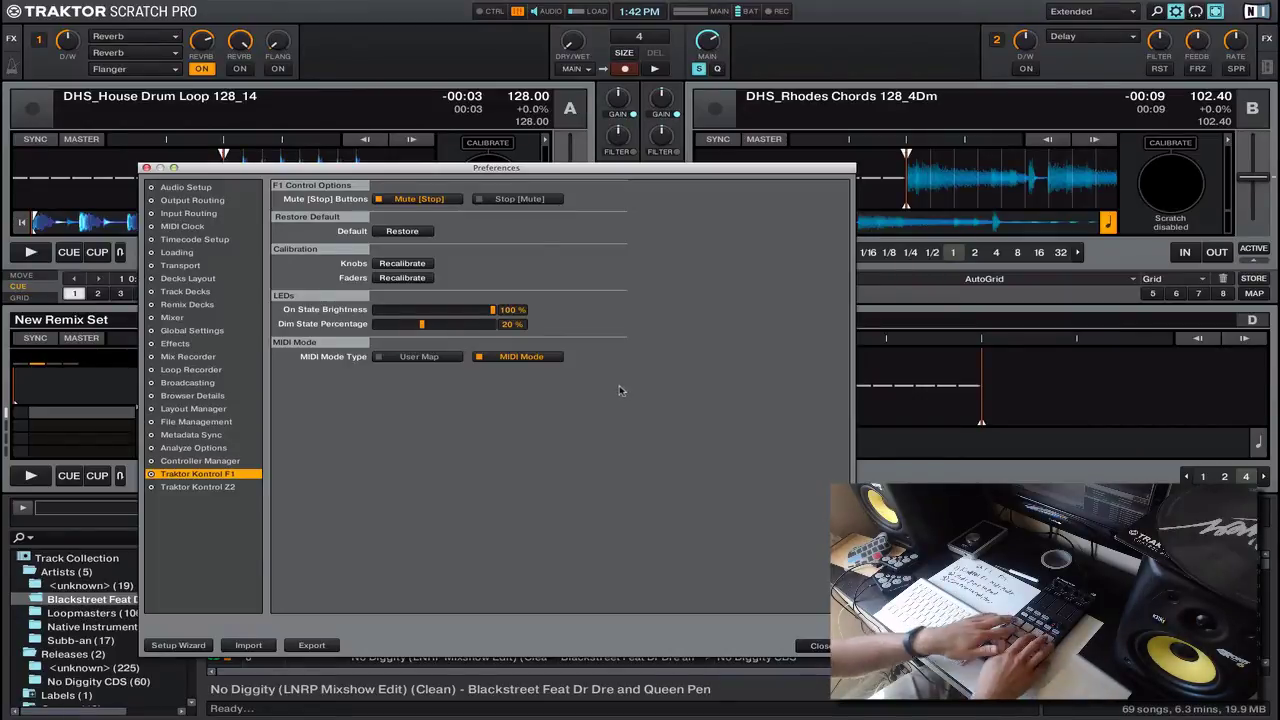
pyautogui.press('Escape')
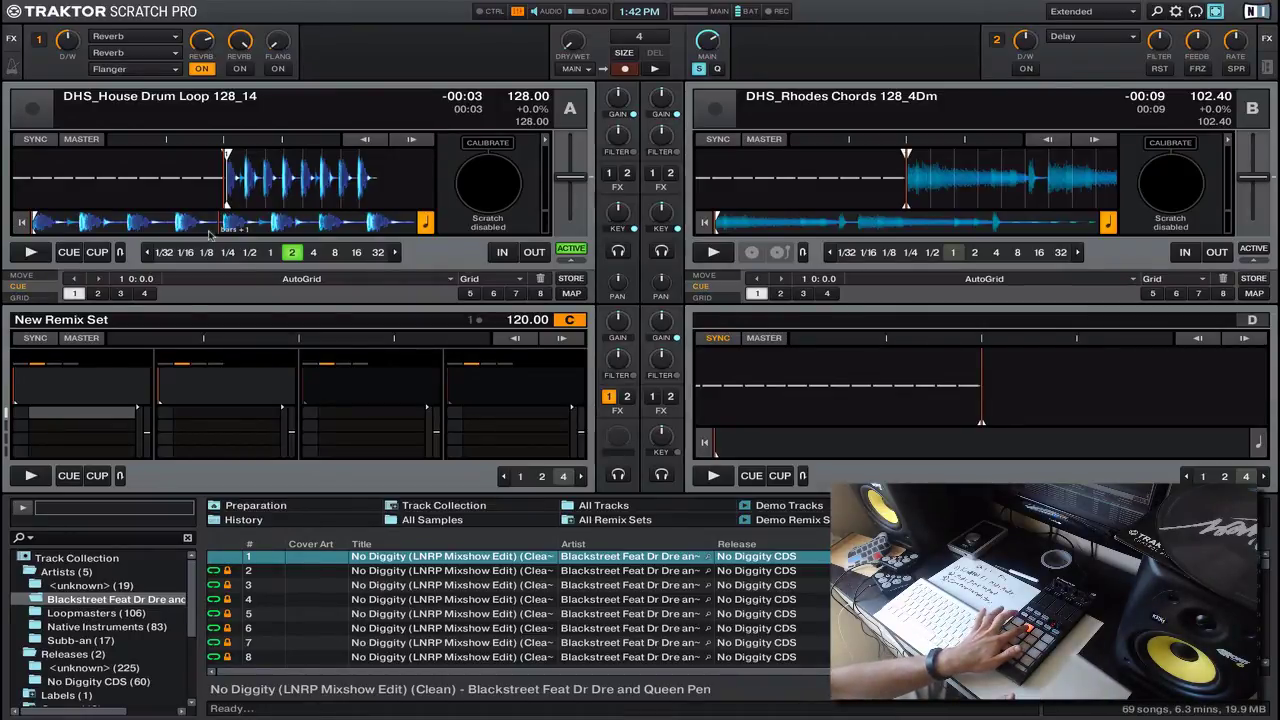
# Change deck A's loop size to 1 beat, switch the loop off, and jump the deck to hotcue 1
pyautogui.click(272, 253)
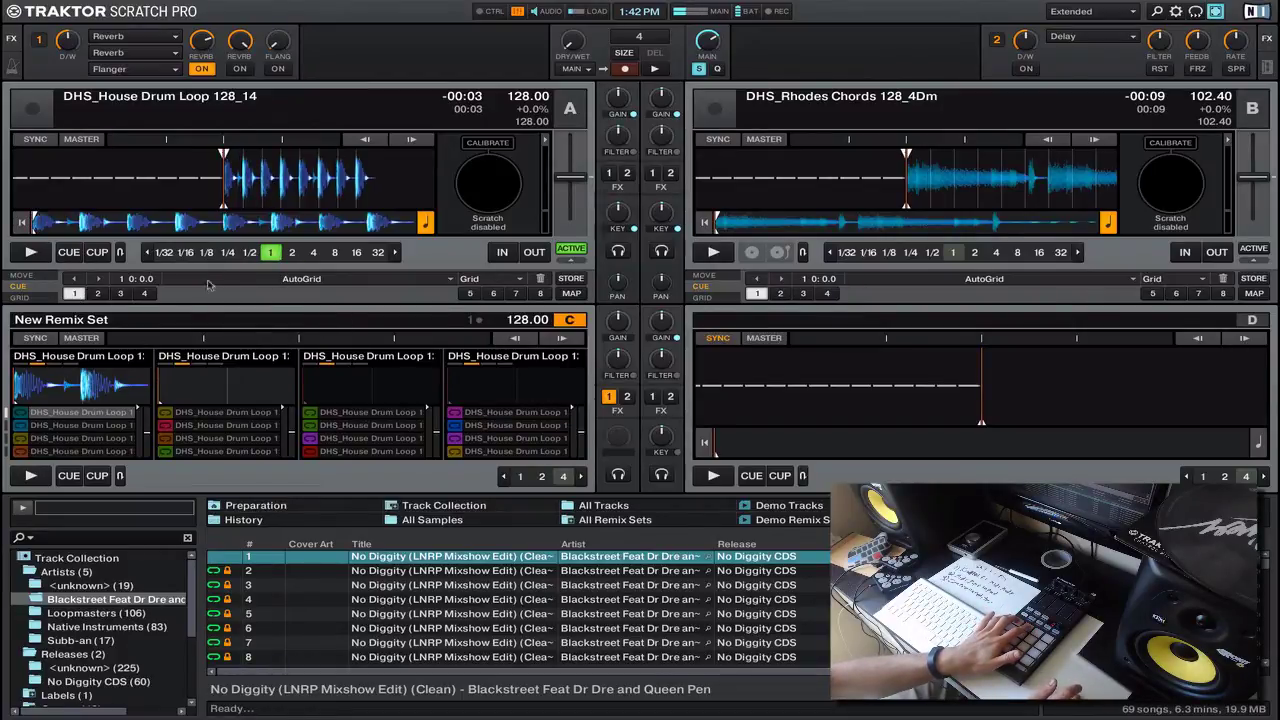
pyautogui.click(271, 253)
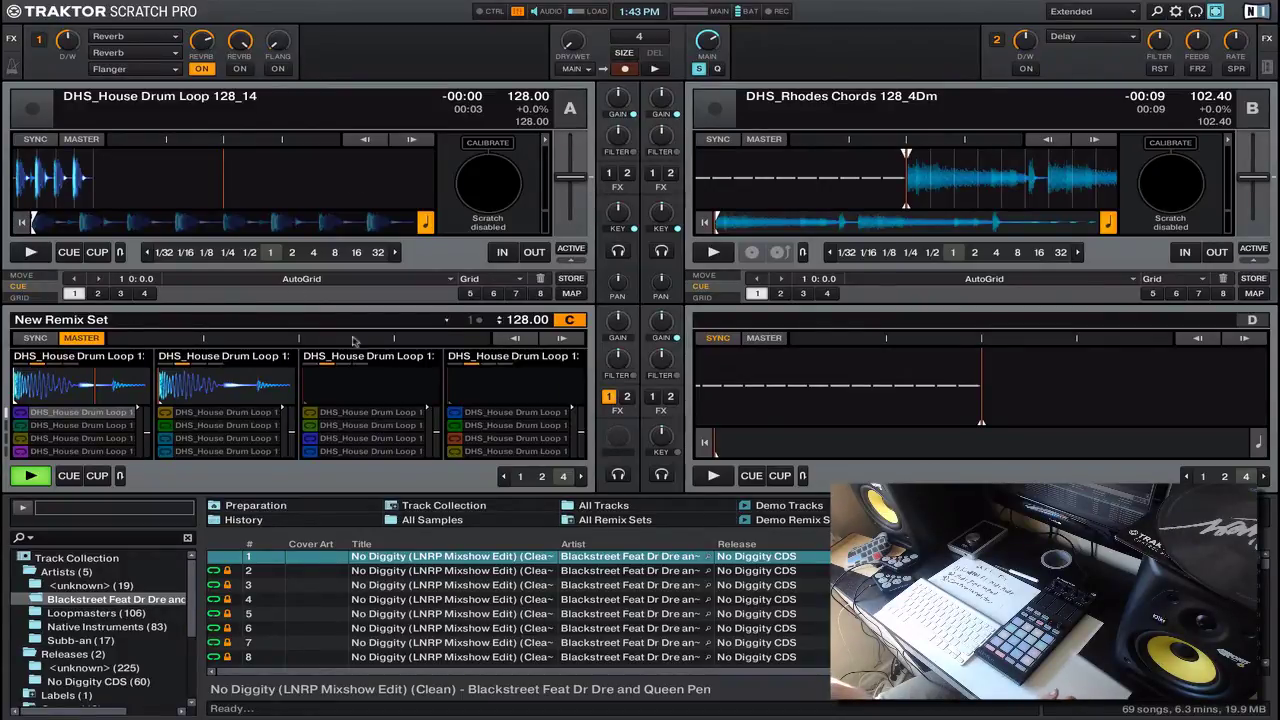
pyautogui.moveTo(380, 394)
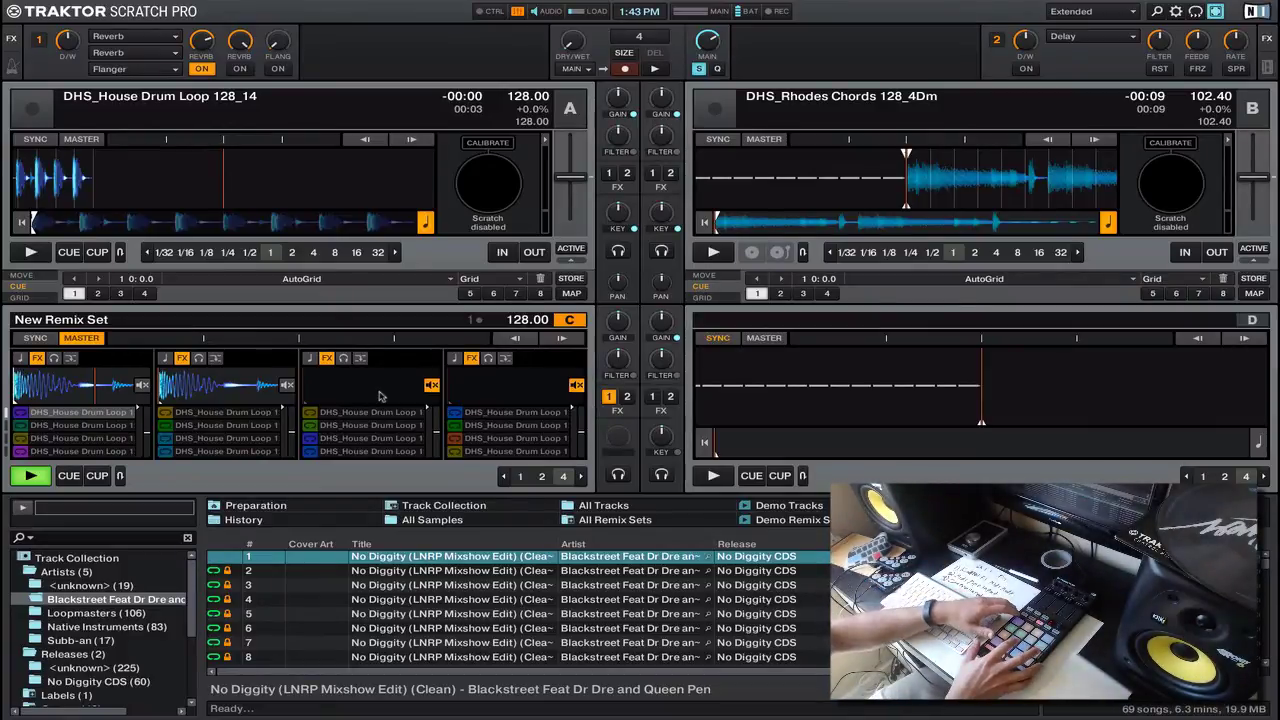
pyautogui.click(76, 296)
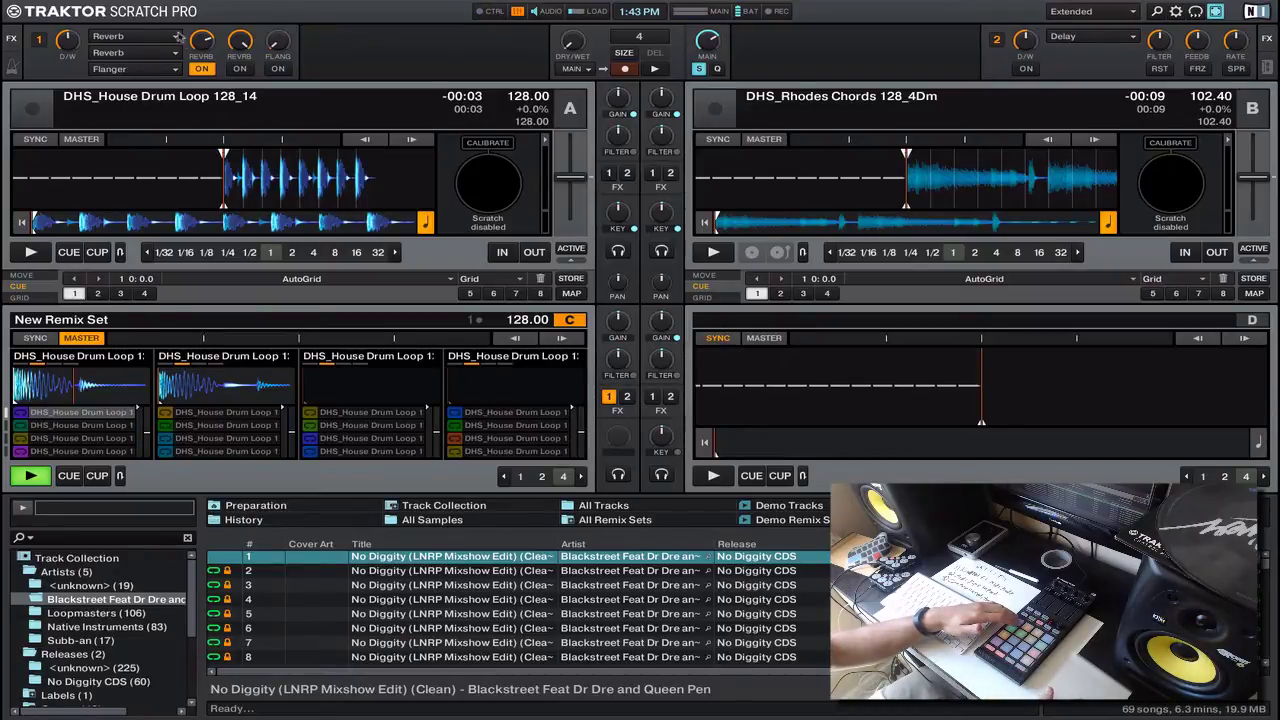
# Change deck D from a Track Deck to a Remix Deck
pyautogui.moveTo(212, 37)
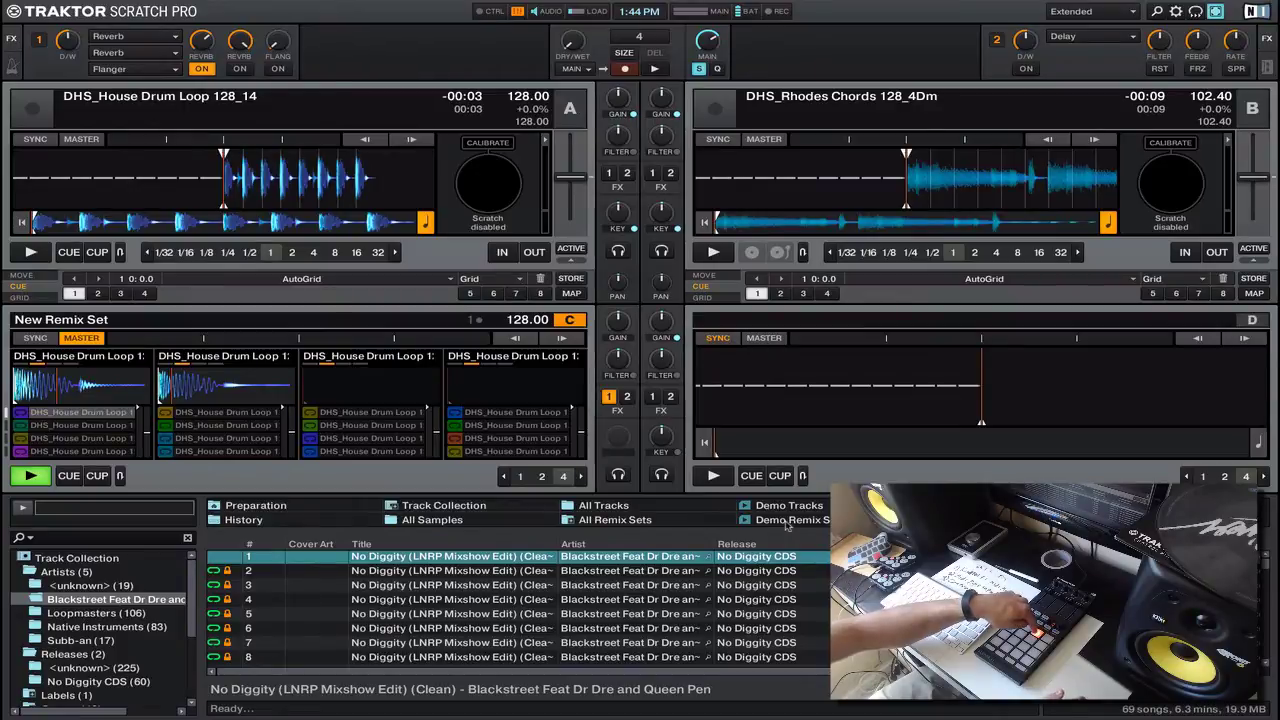
pyautogui.click(1252, 319)
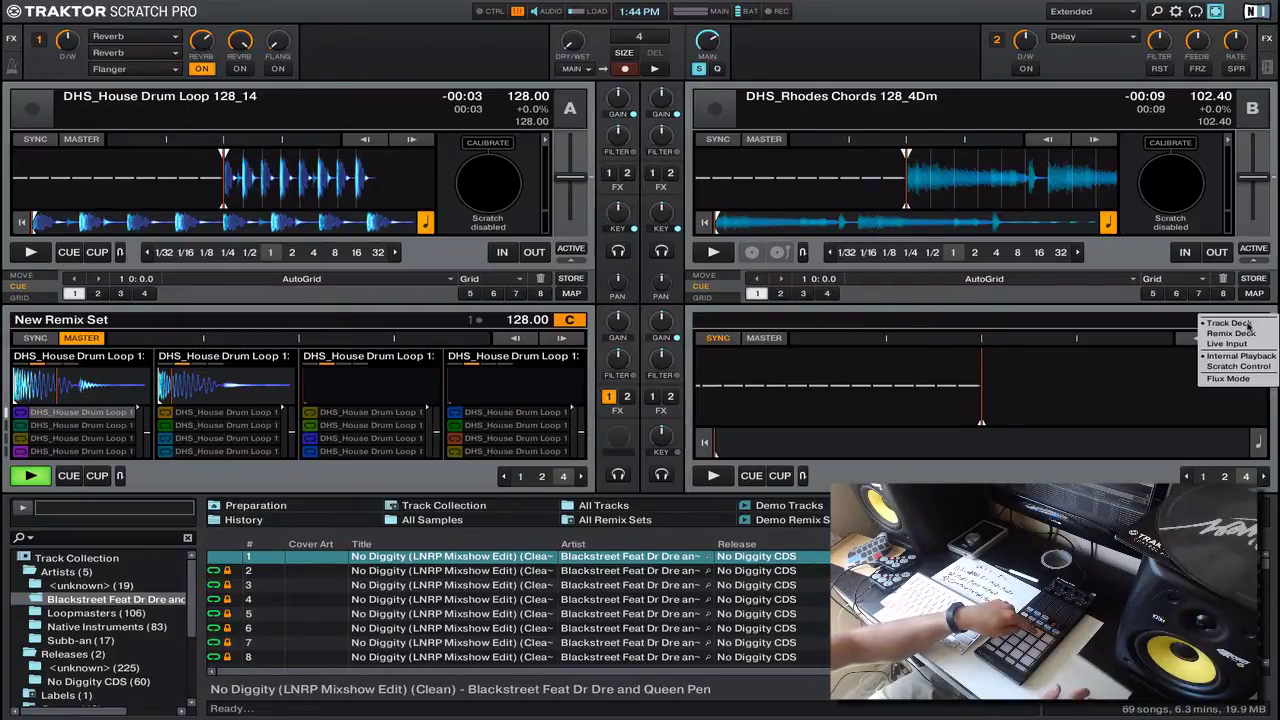
pyautogui.click(1230, 334)
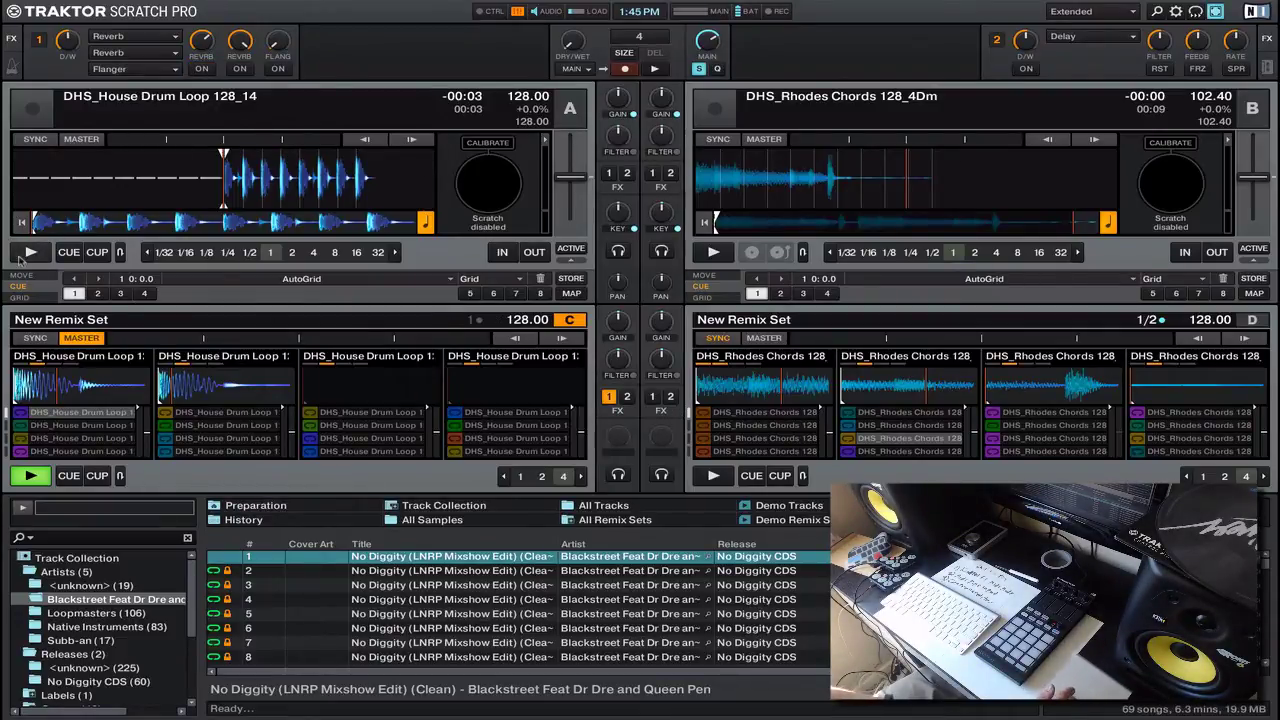
# Set a 4-beat loop on deck A and start the deck's playback
pyautogui.click(313, 252)
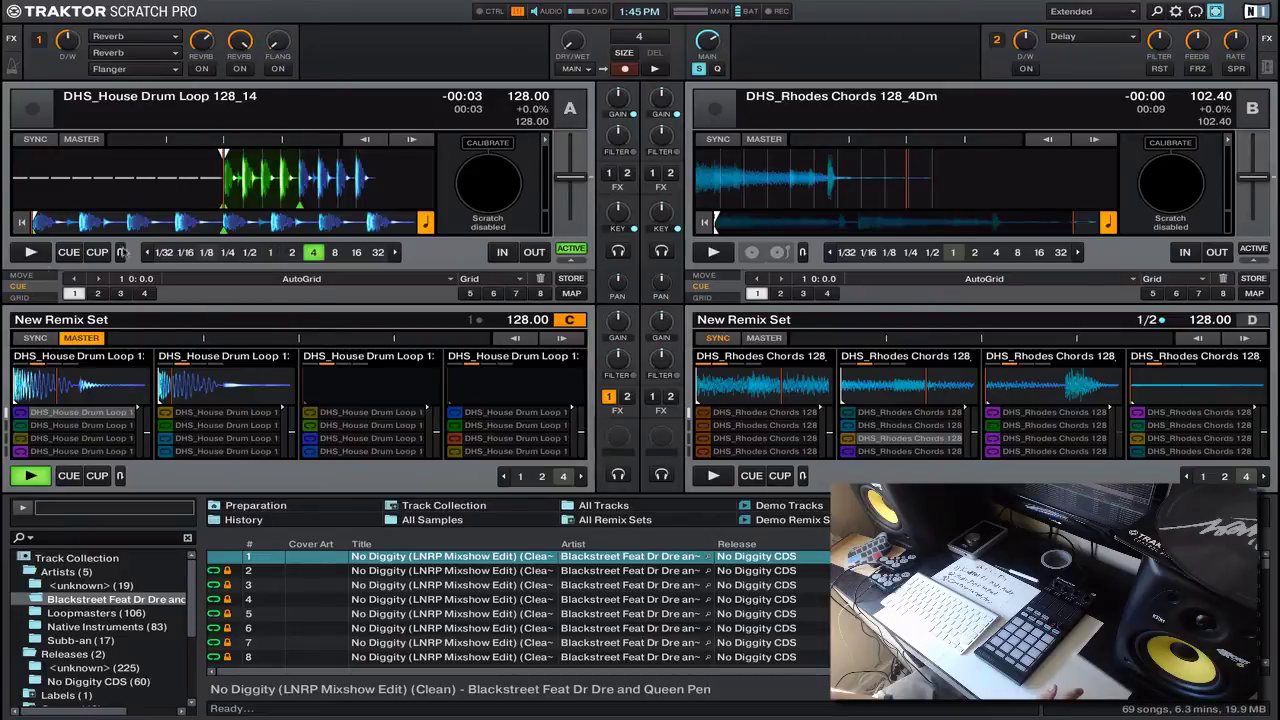
pyautogui.click(28, 254)
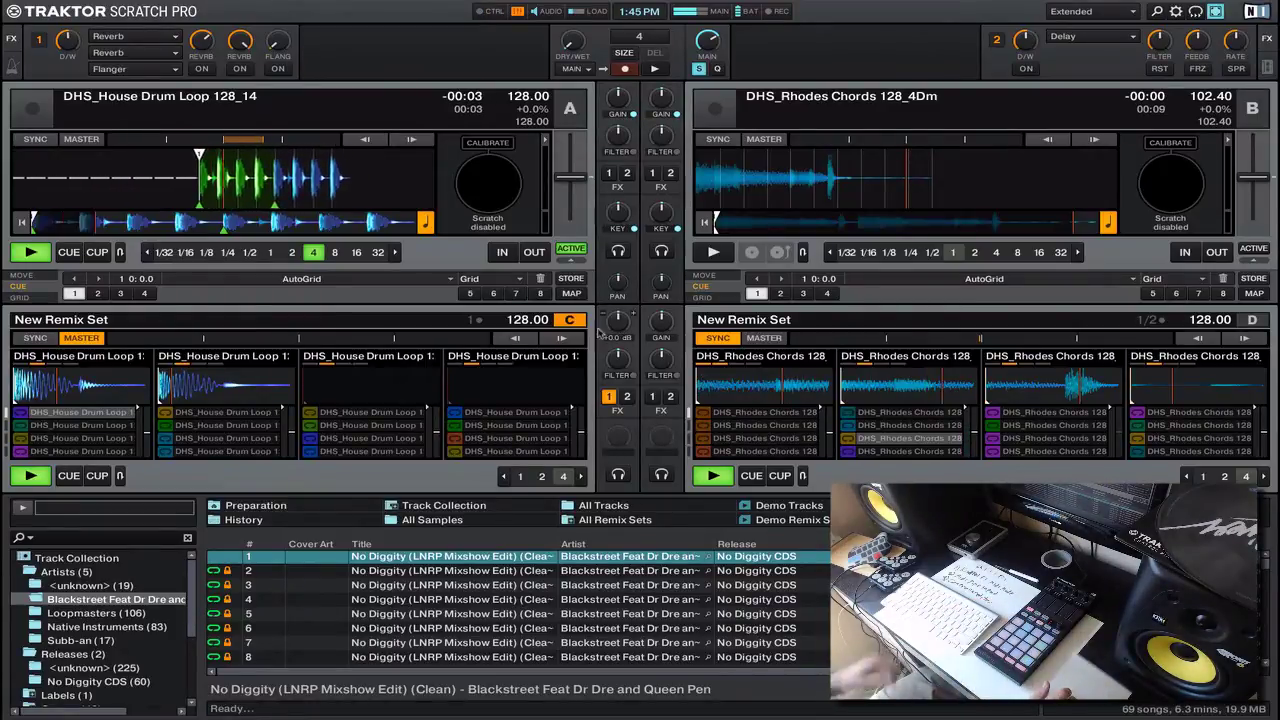
# Stop deck A's playback and toggle playback of Remix Deck D
pyautogui.click(38, 252)
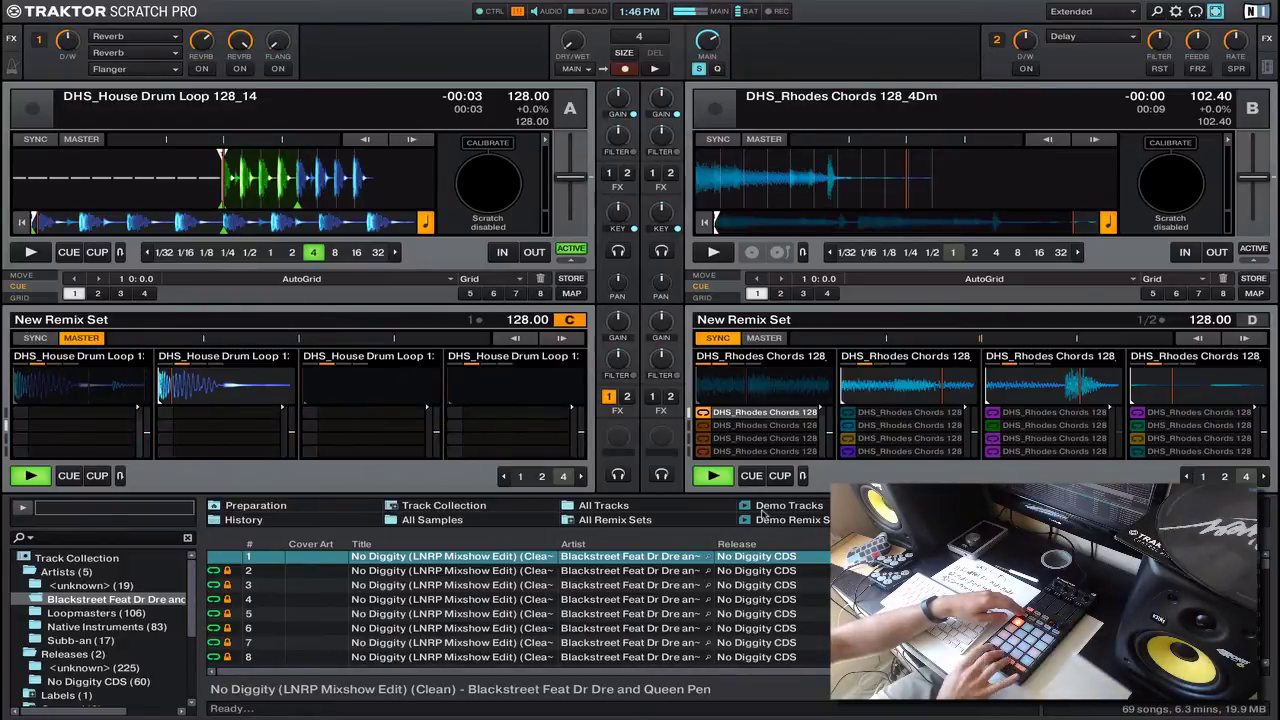
pyautogui.click(713, 476)
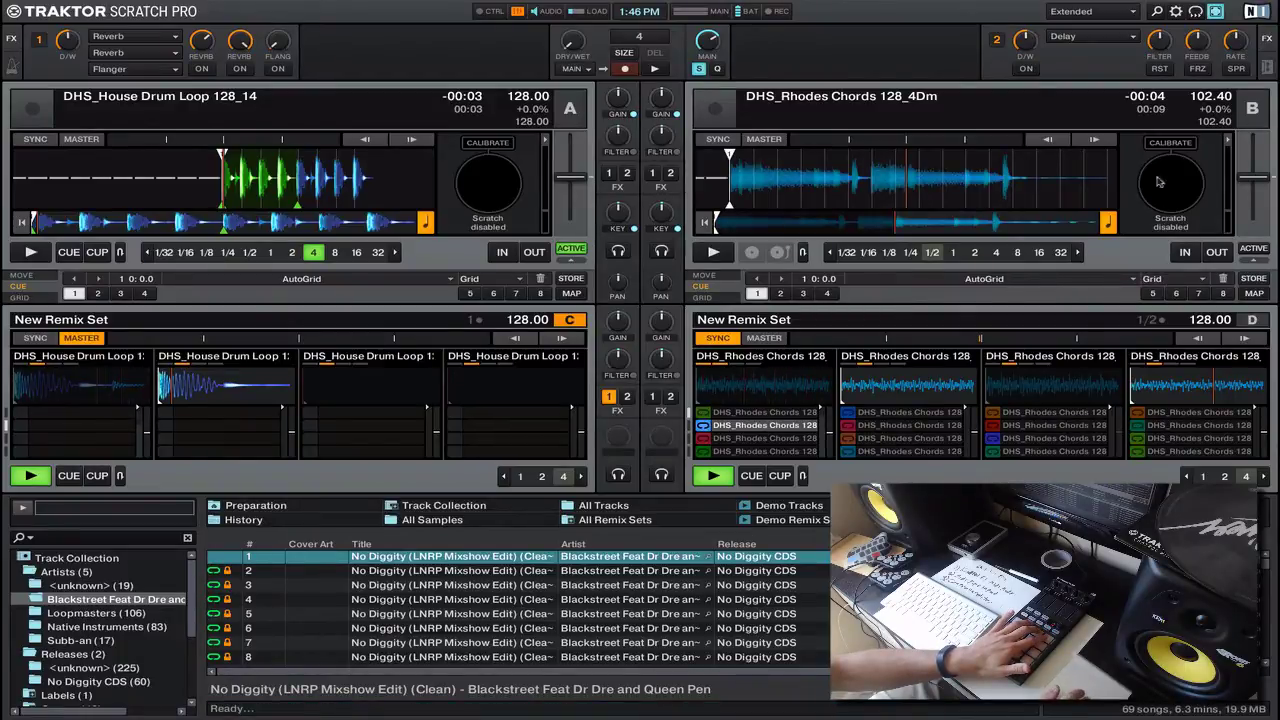
# Set deck B's beatgrid tempo to 128 BPM and return the deck to the start of its track
pyautogui.click(702, 298)
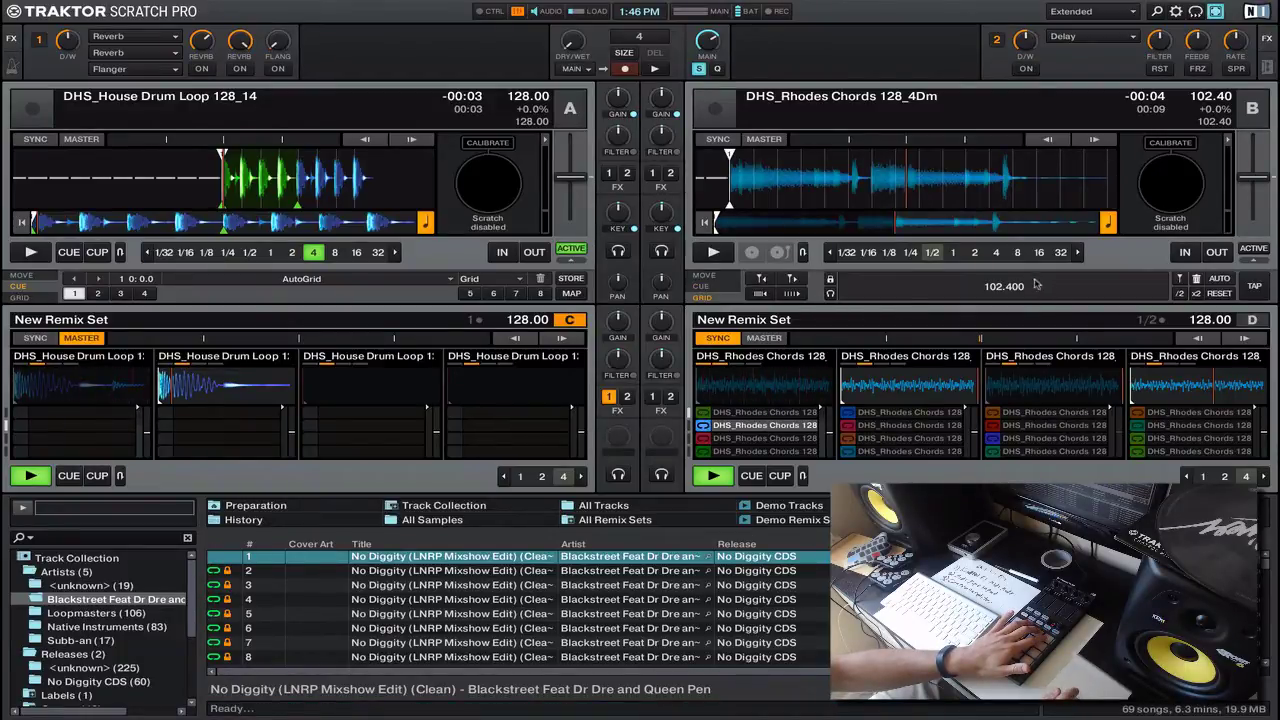
pyautogui.doubleClick(1014, 287)
pyautogui.write('128')
pyautogui.press('Return')
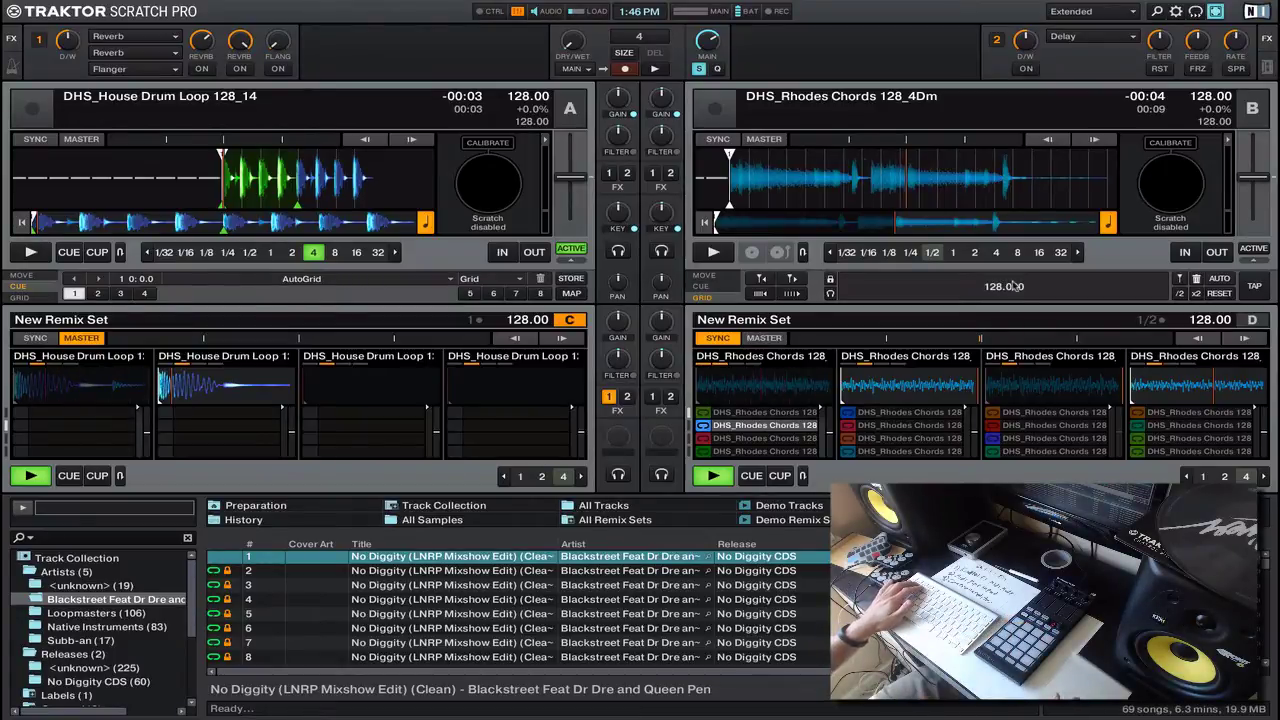
pyautogui.click(703, 222)
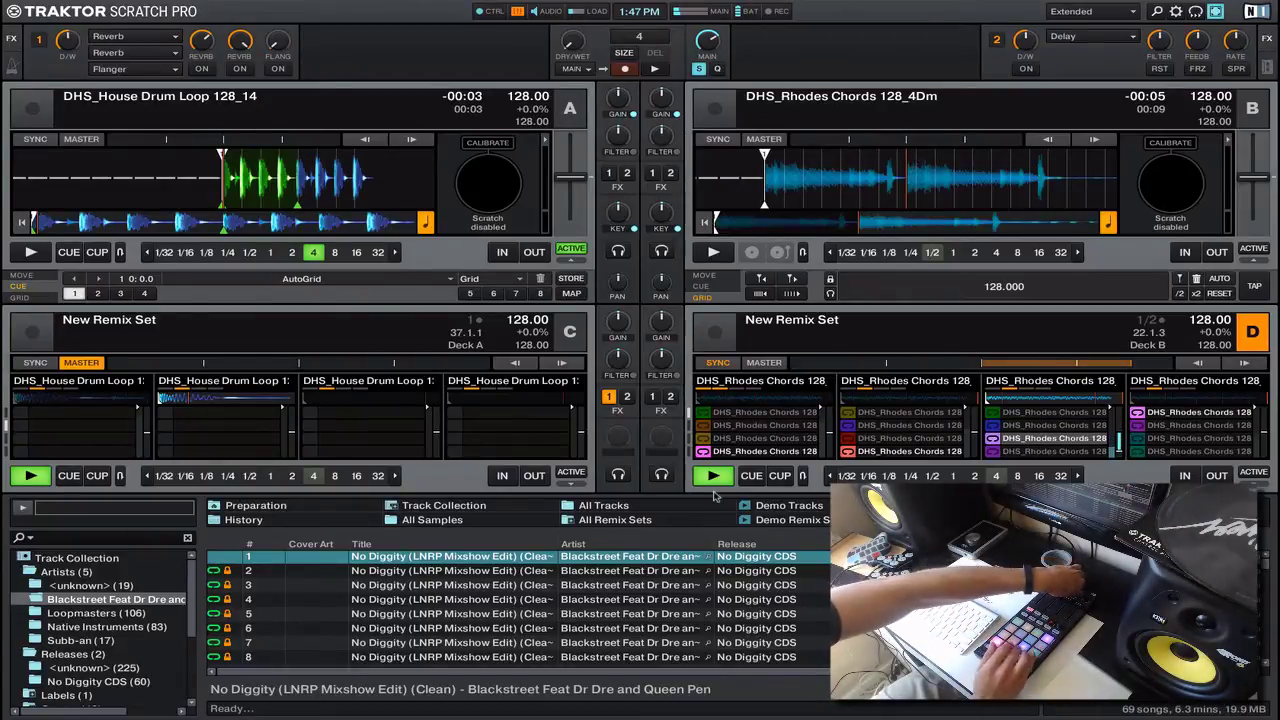
pyautogui.press('super+Tab')
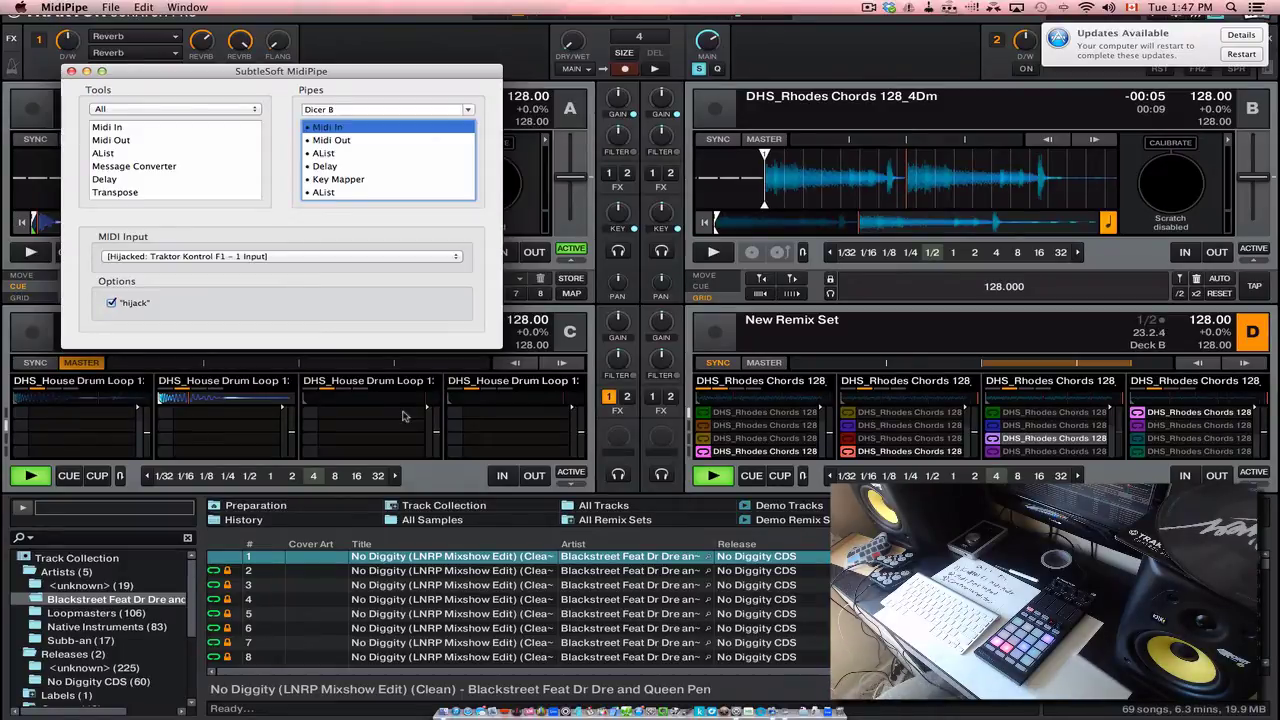
pyautogui.press('super+Tab')
pyautogui.click(700, 380)
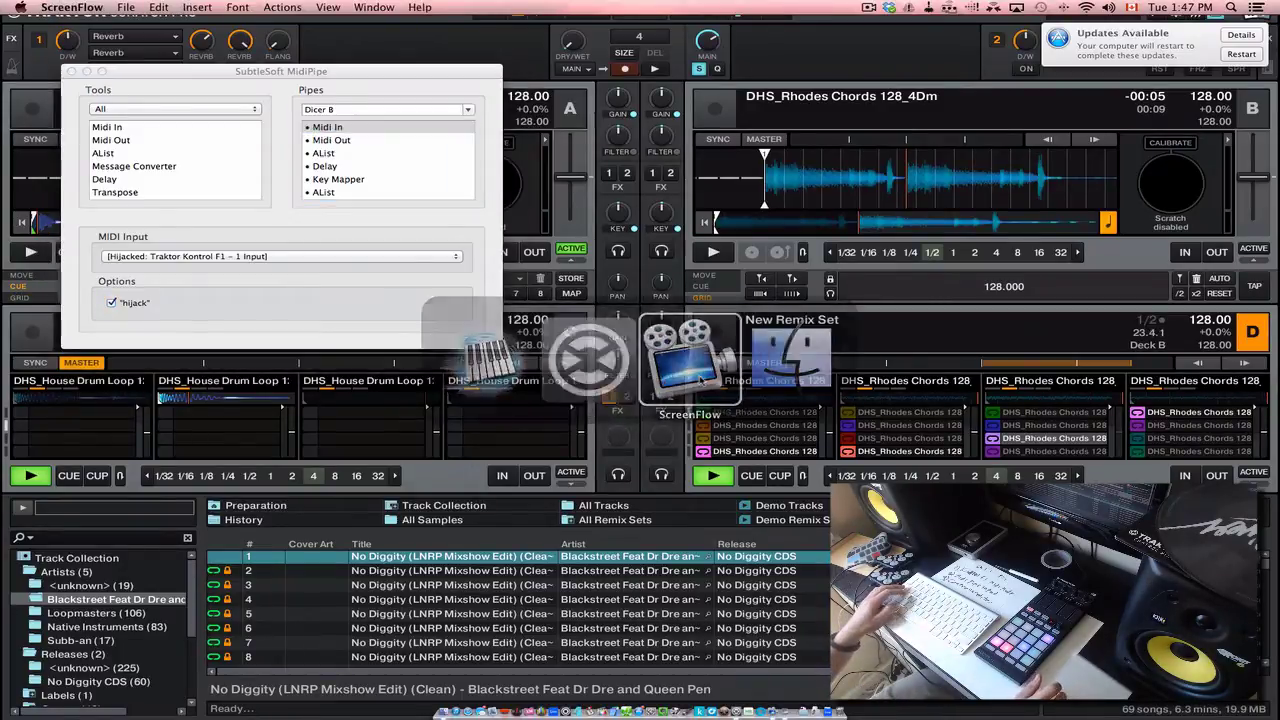
pyautogui.click(891, 7)
pyautogui.click(868, 7)
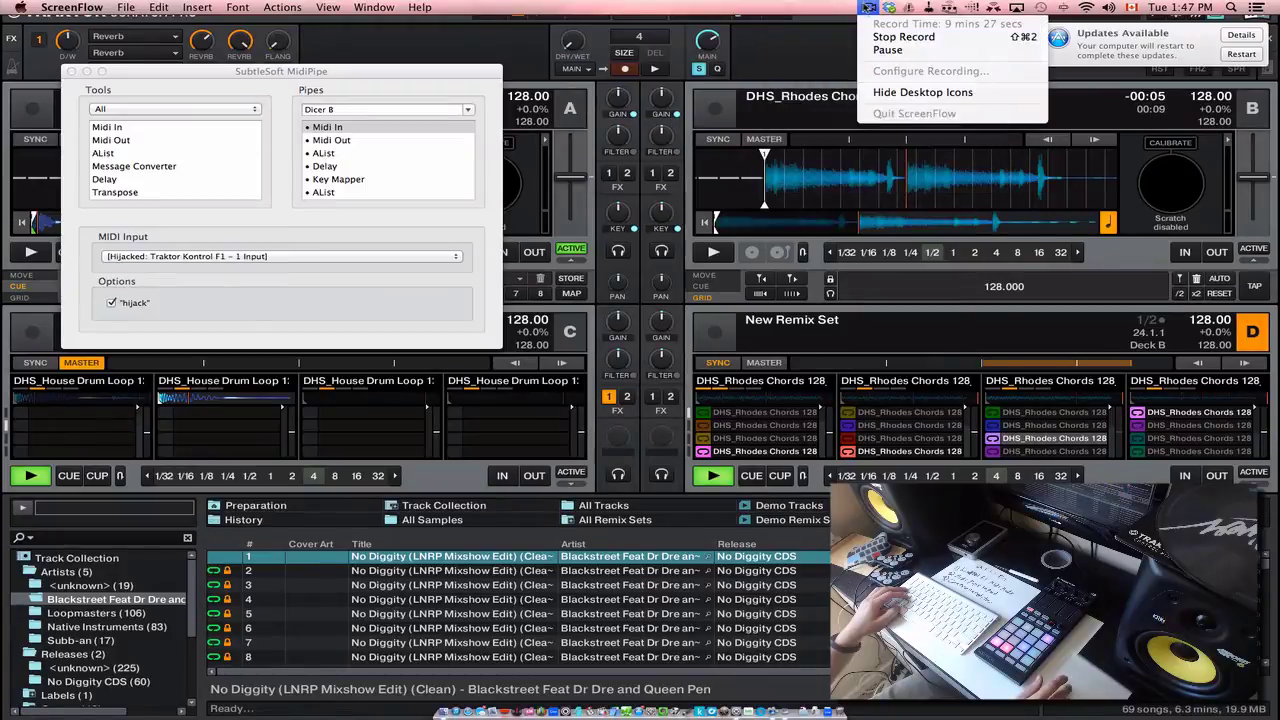